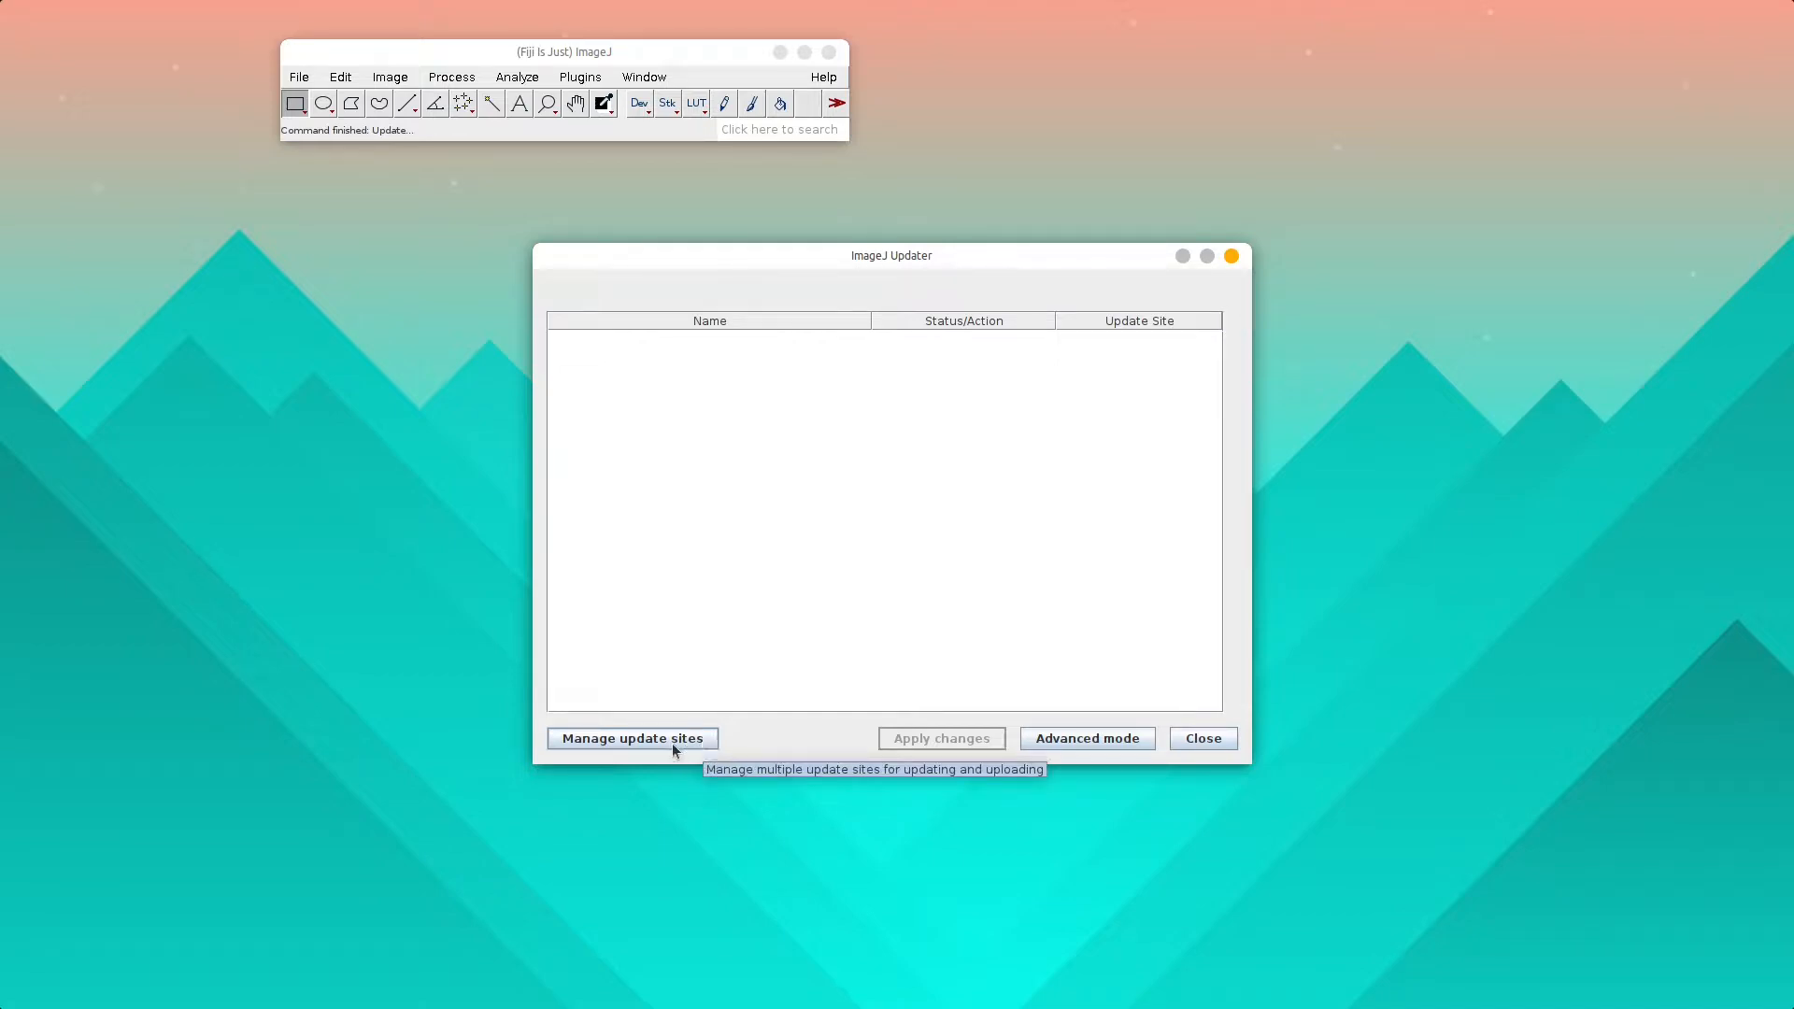
Open the list of update sites and enable the ModularImageAnalysis update site.
{"action": "left_click", "coordinate": [671, 743]}
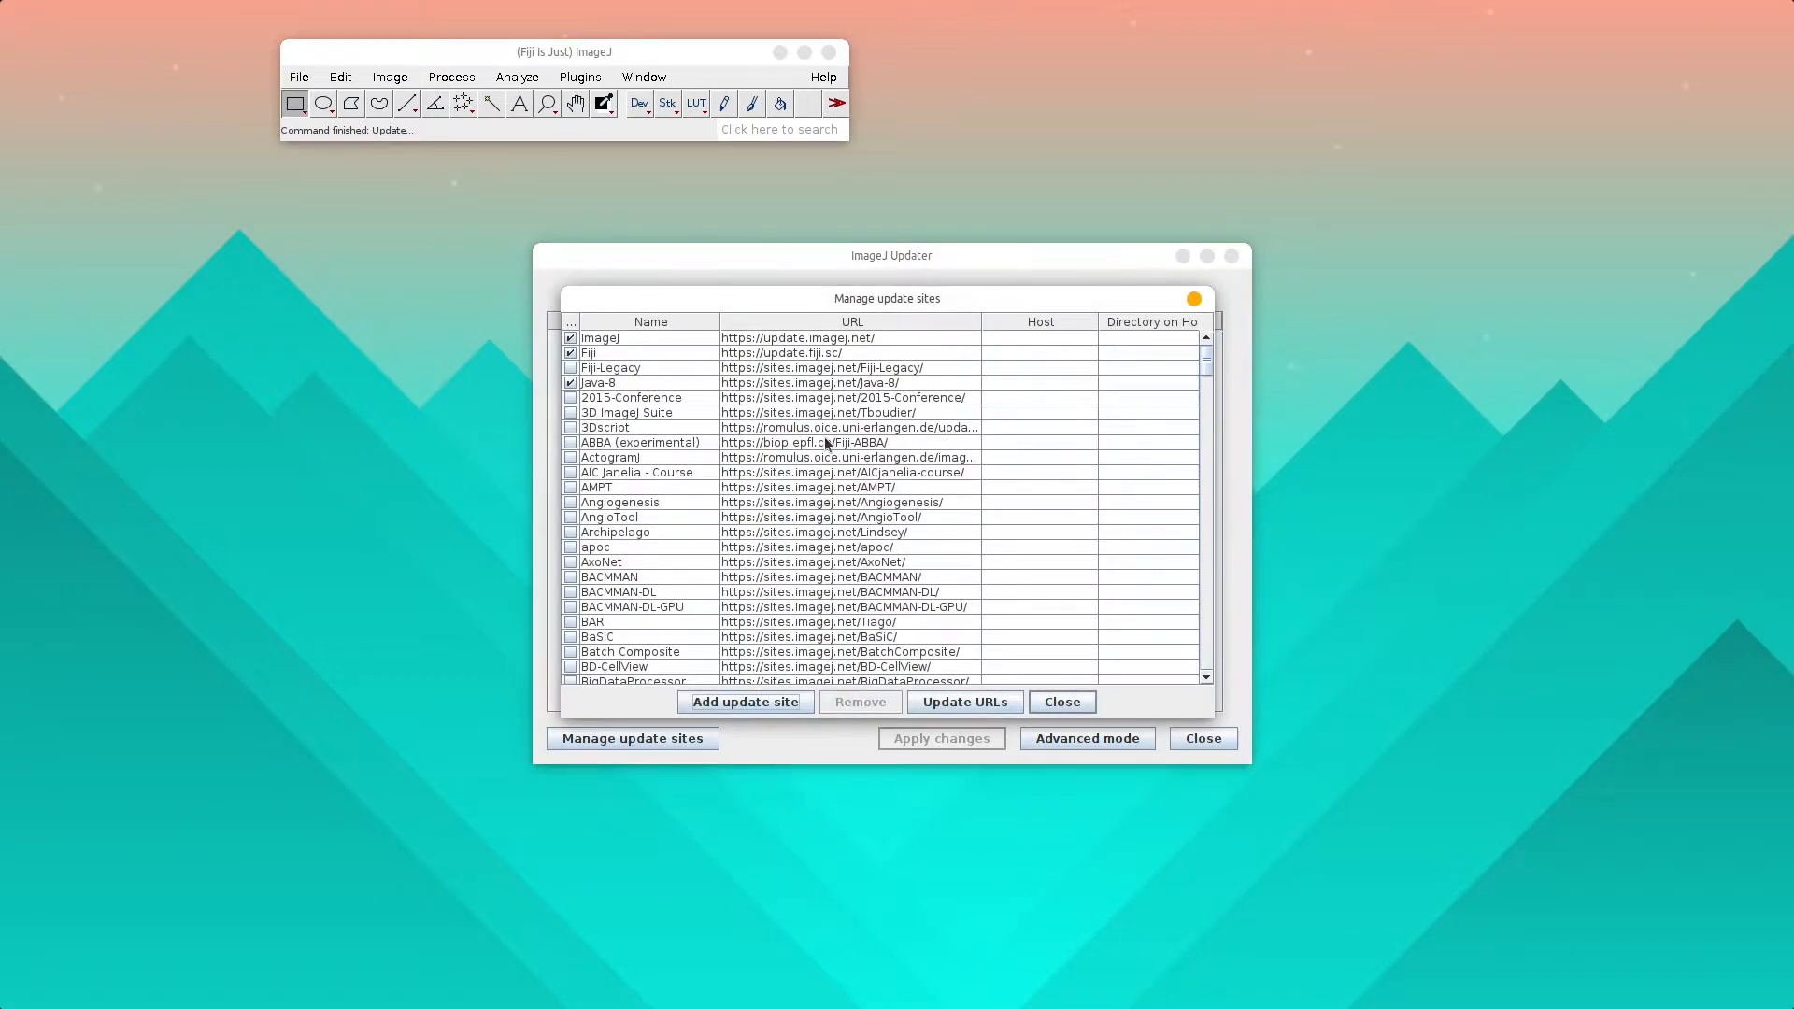
{"action": "scroll", "coordinate": [827, 444], "scroll_direction": "down", "scroll_amount": 20}
{"action": "scroll", "coordinate": [832, 443], "scroll_direction": "down", "scroll_amount": 5}
{"action": "scroll", "coordinate": [831, 443], "scroll_direction": "down", "scroll_amount": 7}
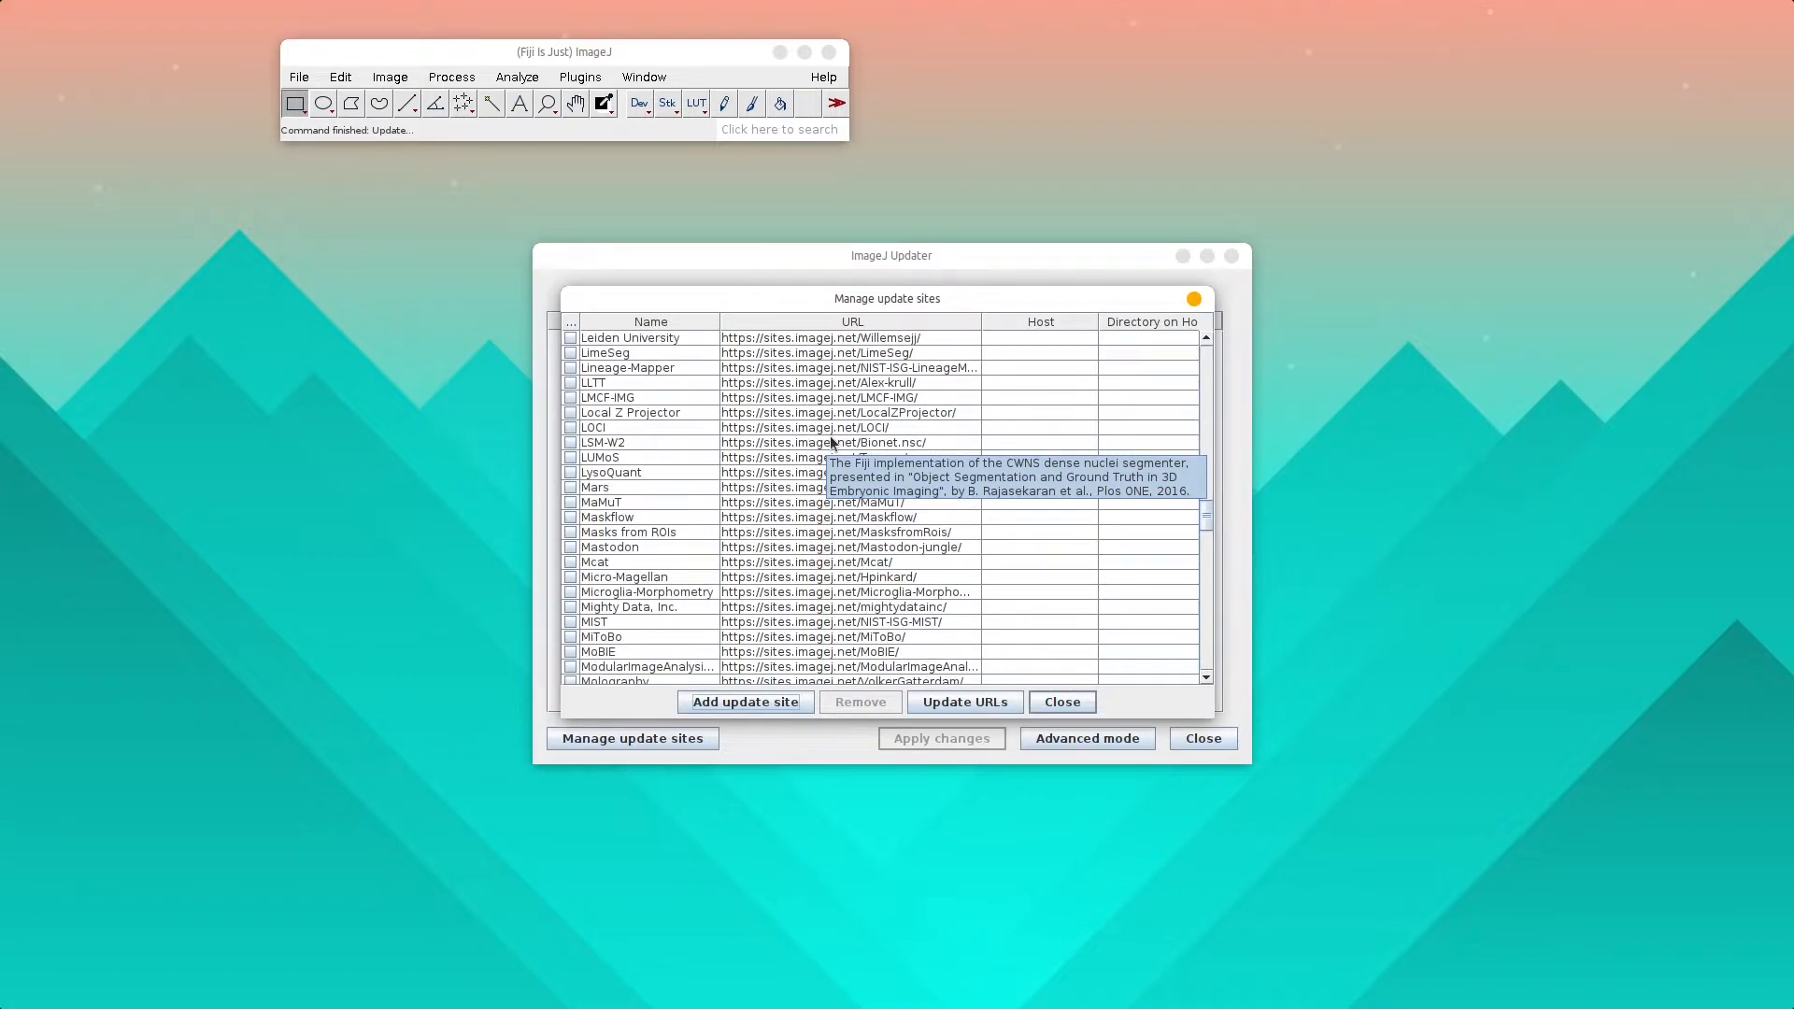
{"action": "scroll", "coordinate": [832, 443], "scroll_direction": "down", "scroll_amount": 2}
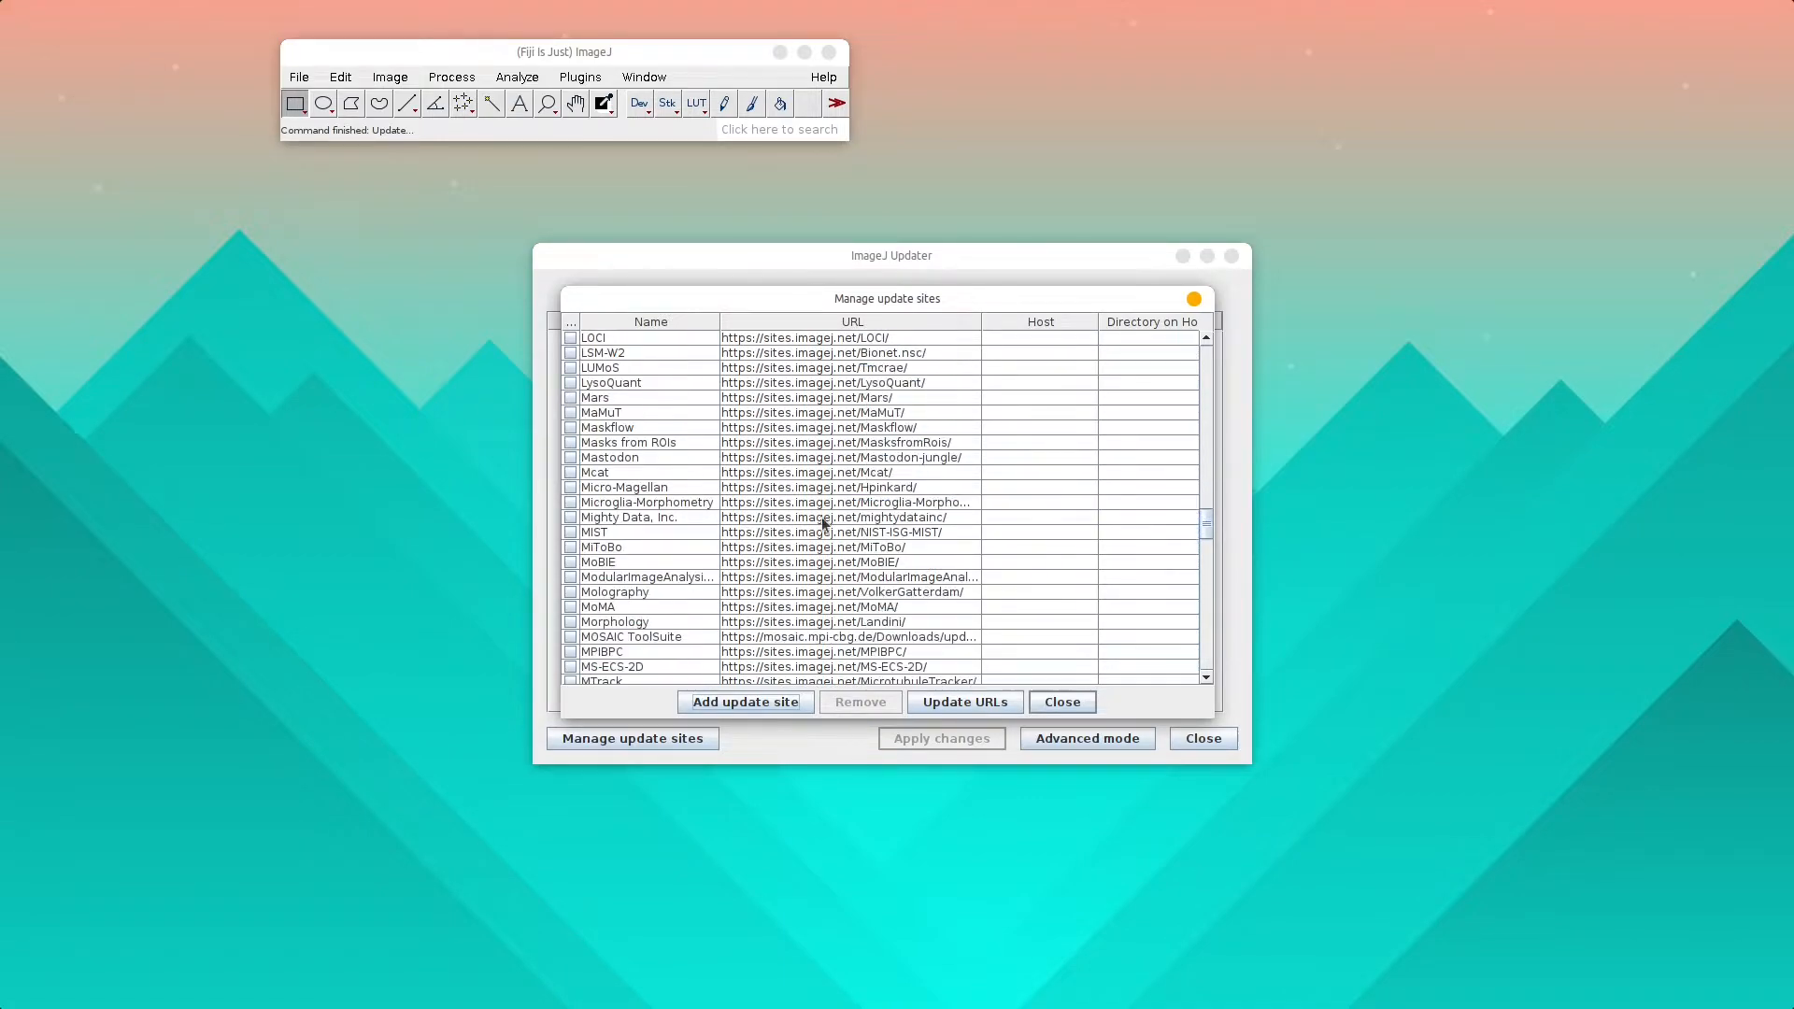
{"action": "left_click", "coordinate": [570, 578]}
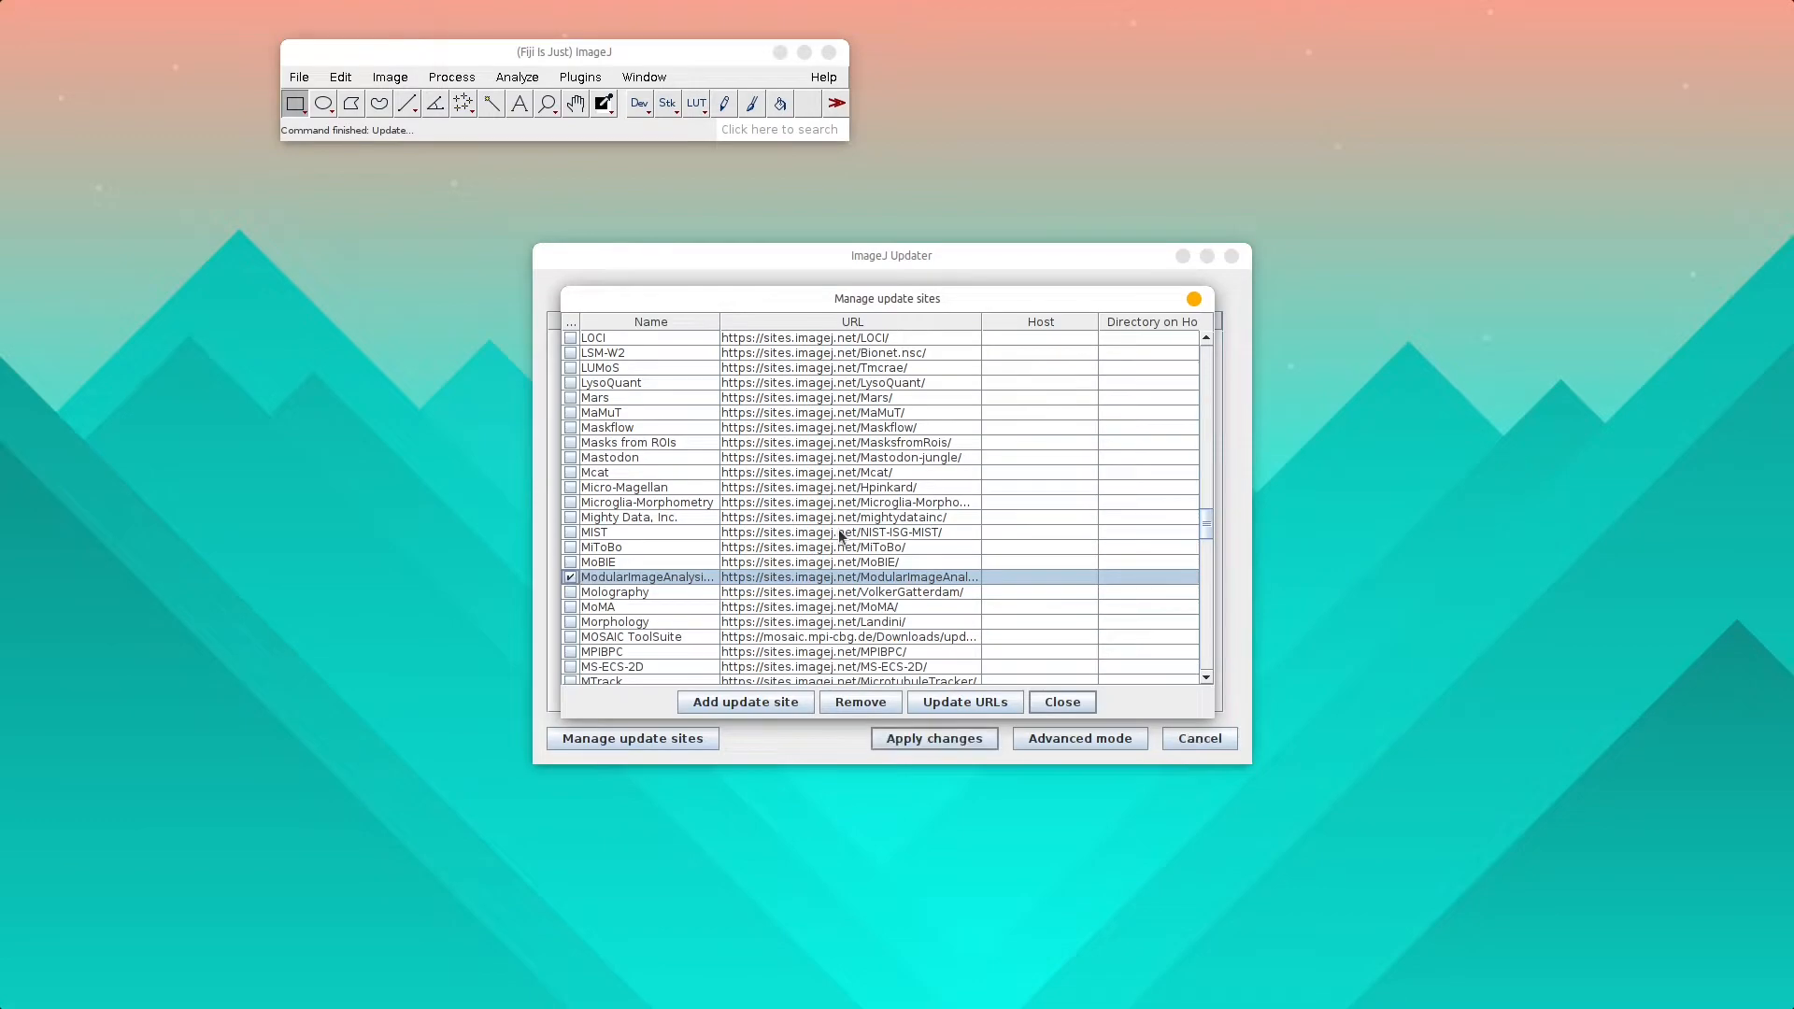
Enable the IJPB-plugins update site as well and apply the changes to install the plugin files.
{"action": "scroll", "coordinate": [838, 529], "scroll_direction": "up", "scroll_amount": 13}
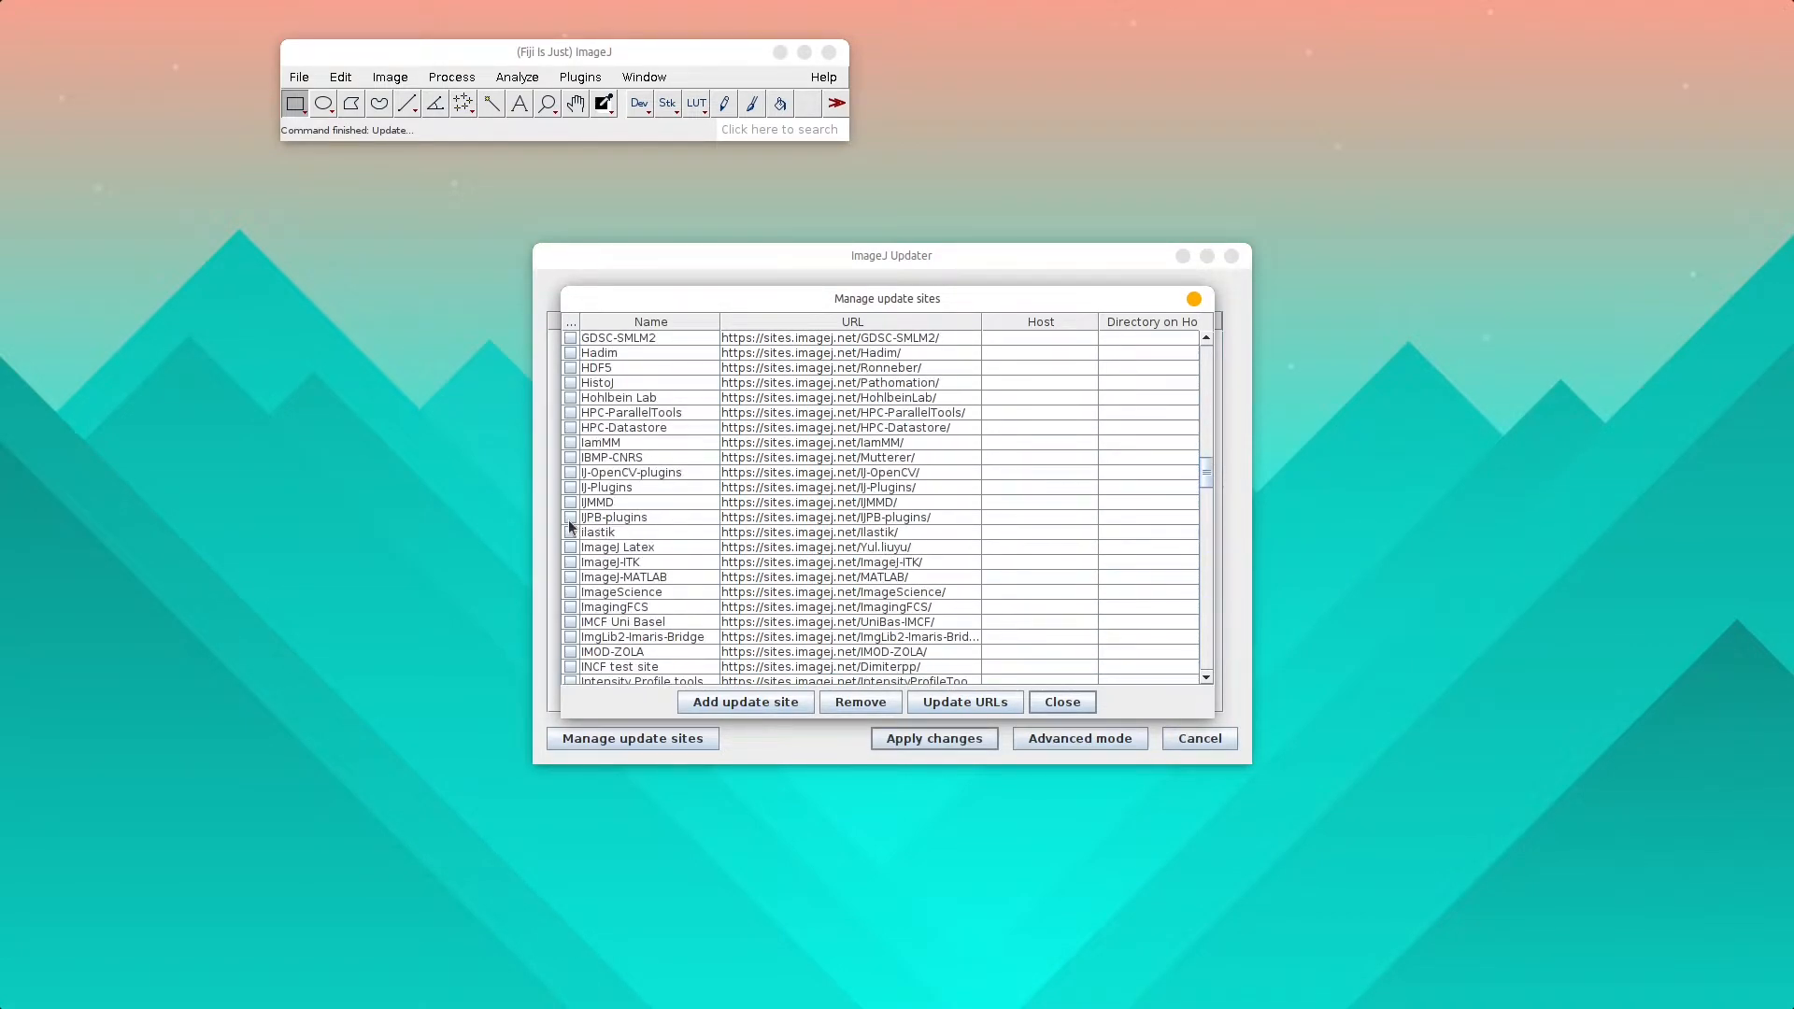
{"action": "left_click", "coordinate": [570, 520]}
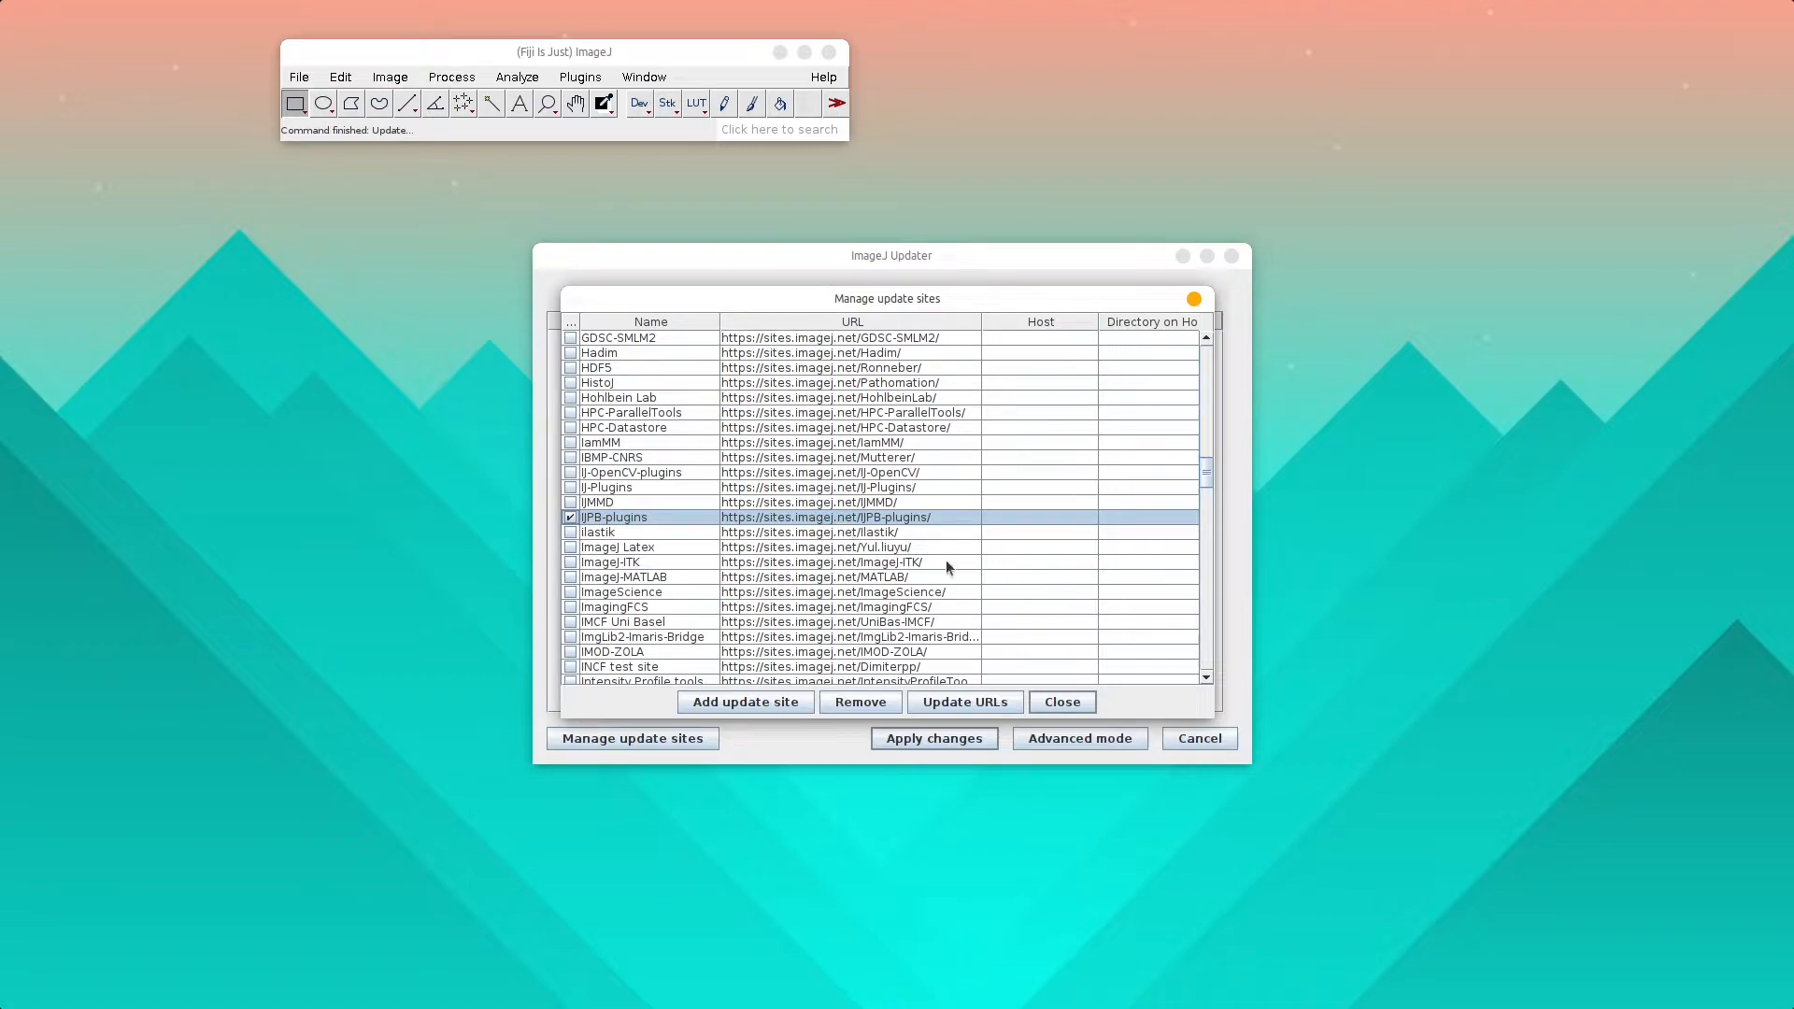
{"action": "left_click", "coordinate": [1074, 702]}
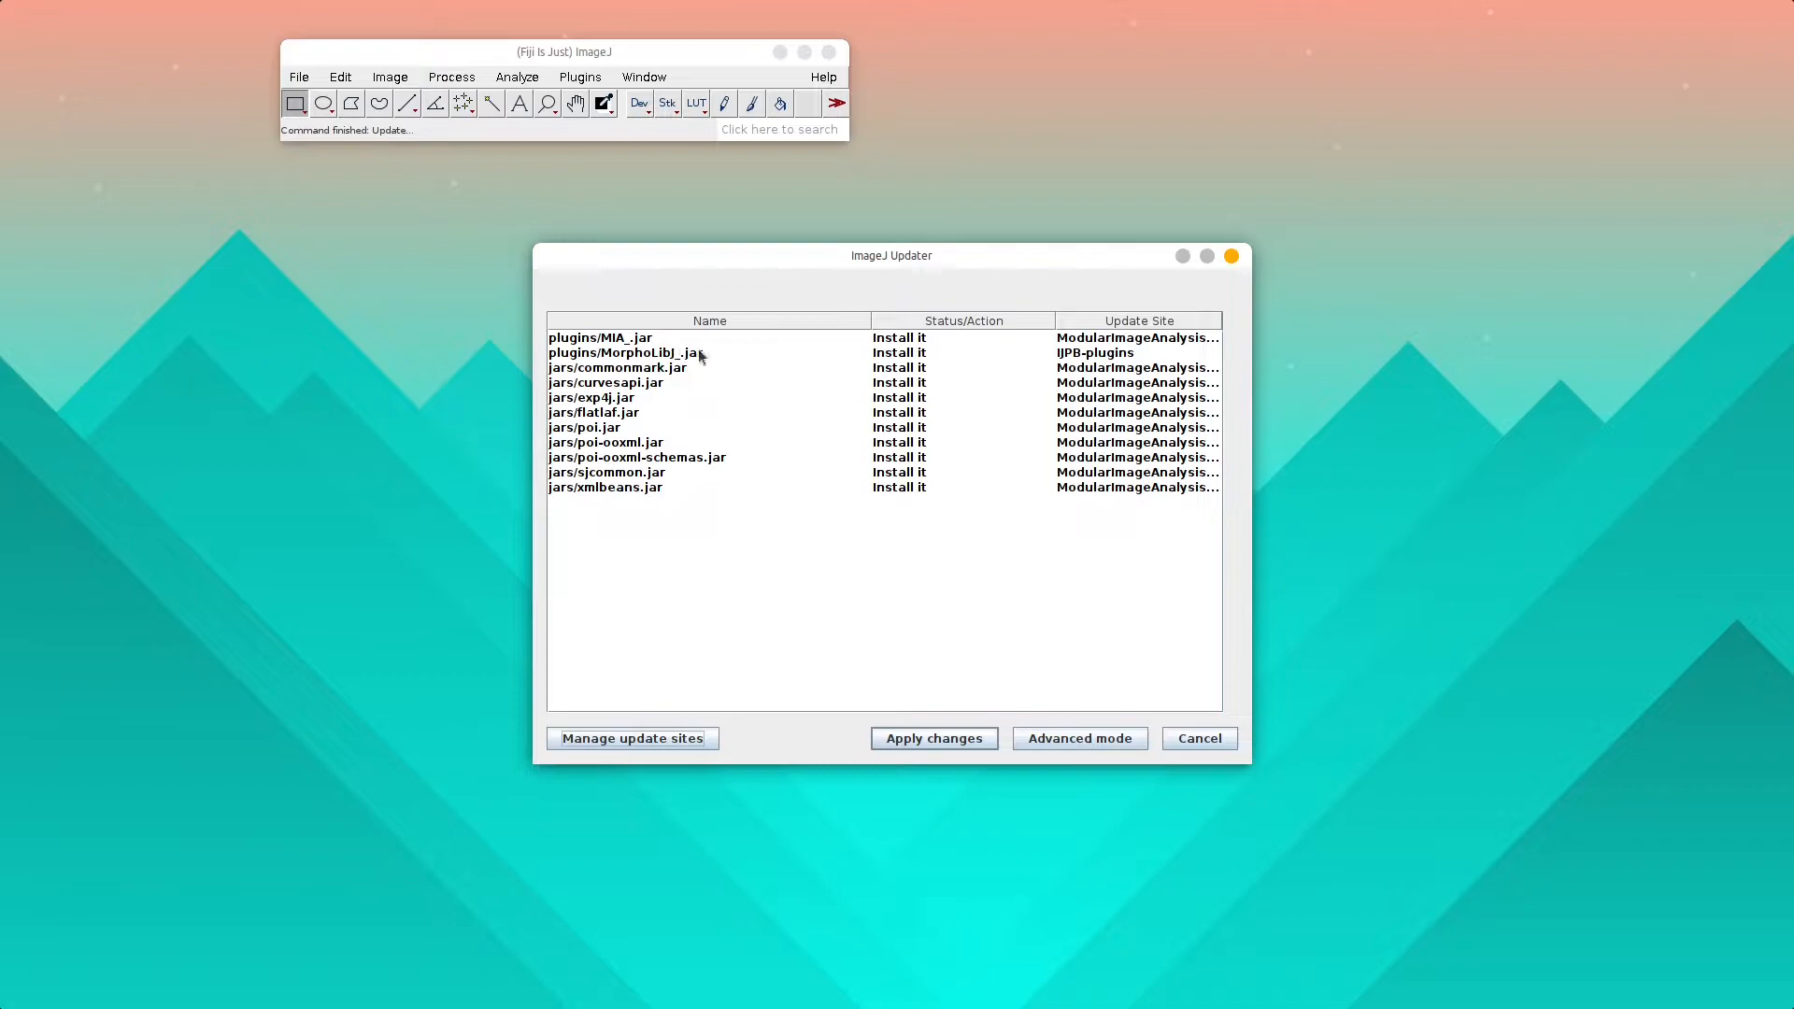
{"action": "left_click", "coordinate": [960, 742]}
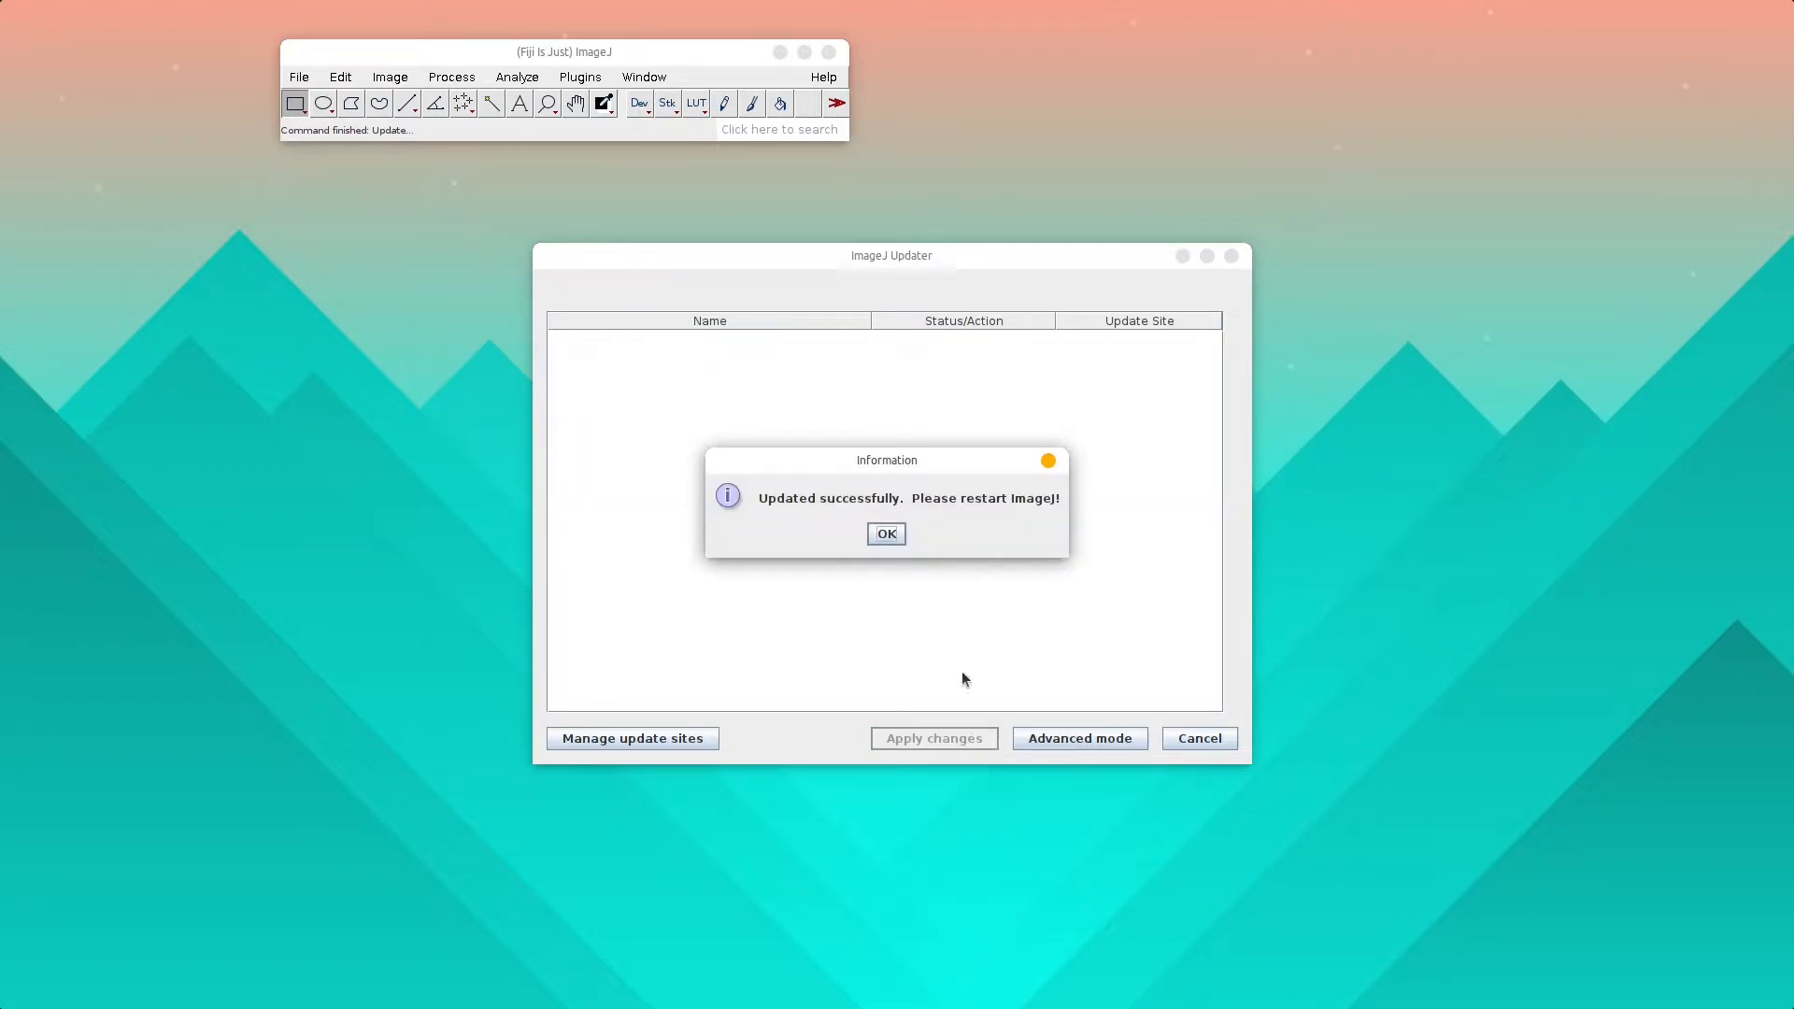
{"action": "left_click", "coordinate": [886, 533]}
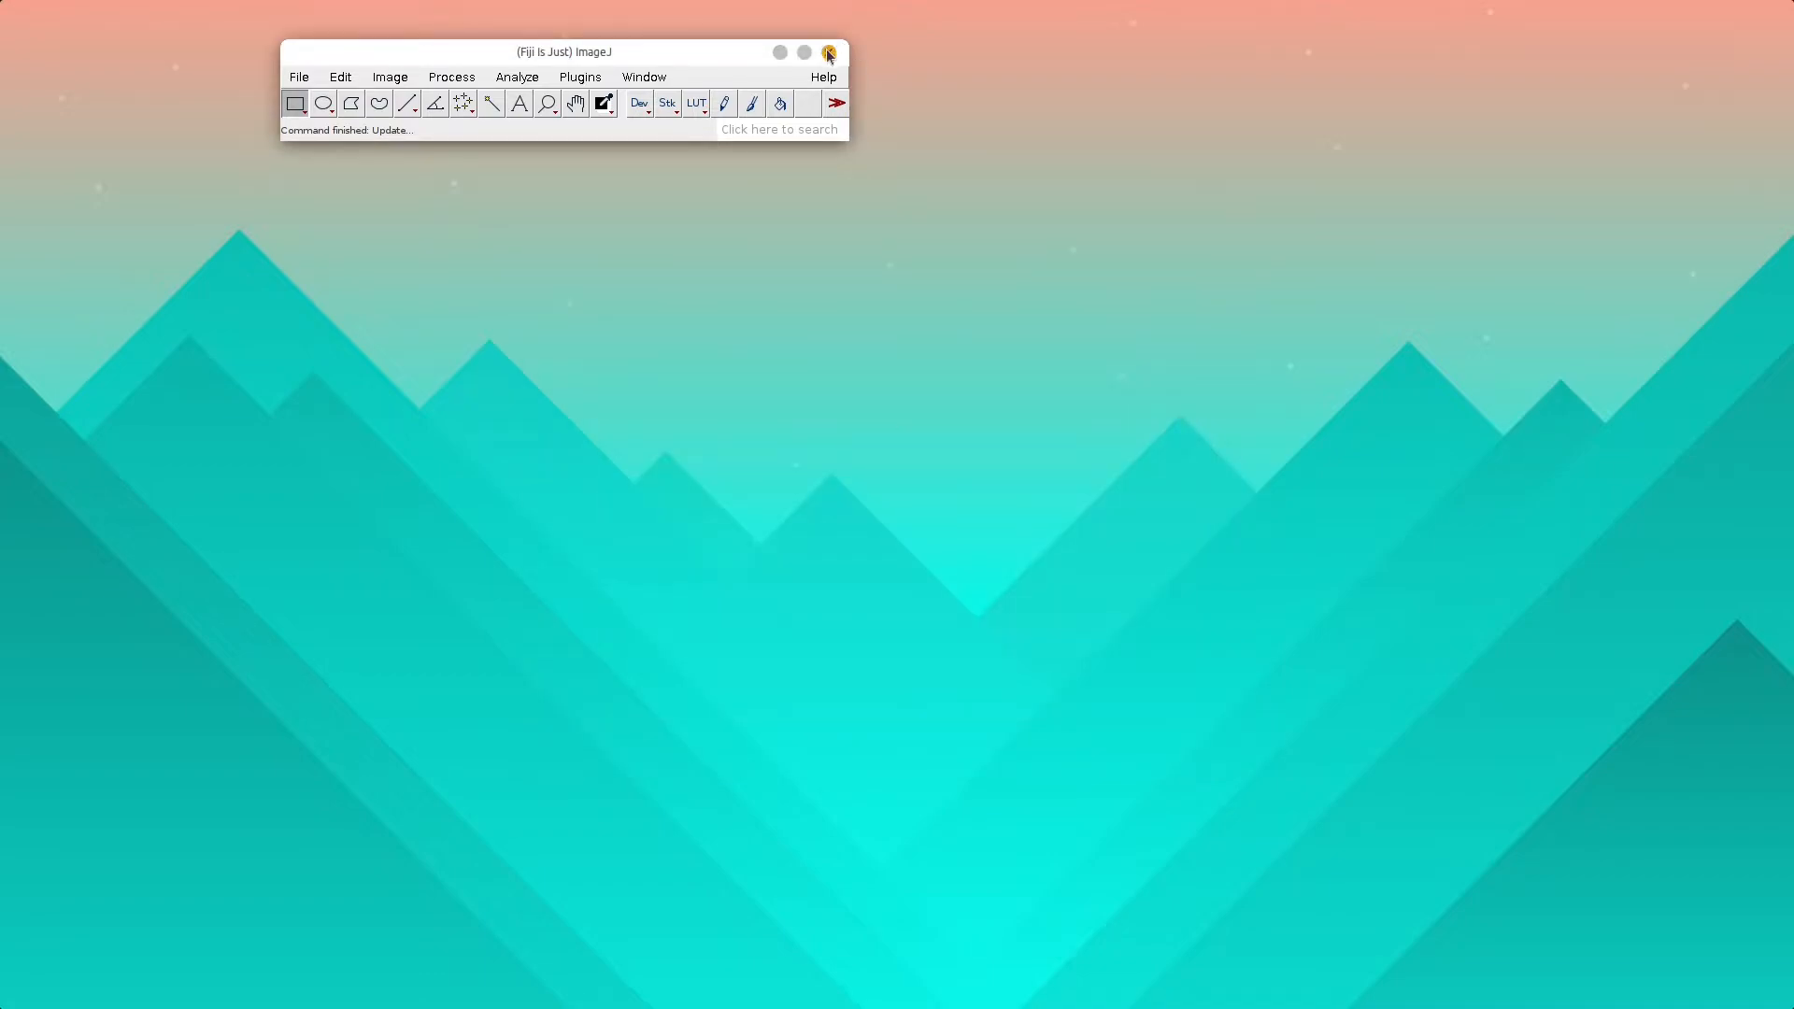
Restart Fiji by closing it and launching ImageJ-linux64 from the Fiji.app folder in Downloads.
{"action": "left_click", "coordinate": [829, 53]}
{"action": "left_click", "coordinate": [811, 986]}
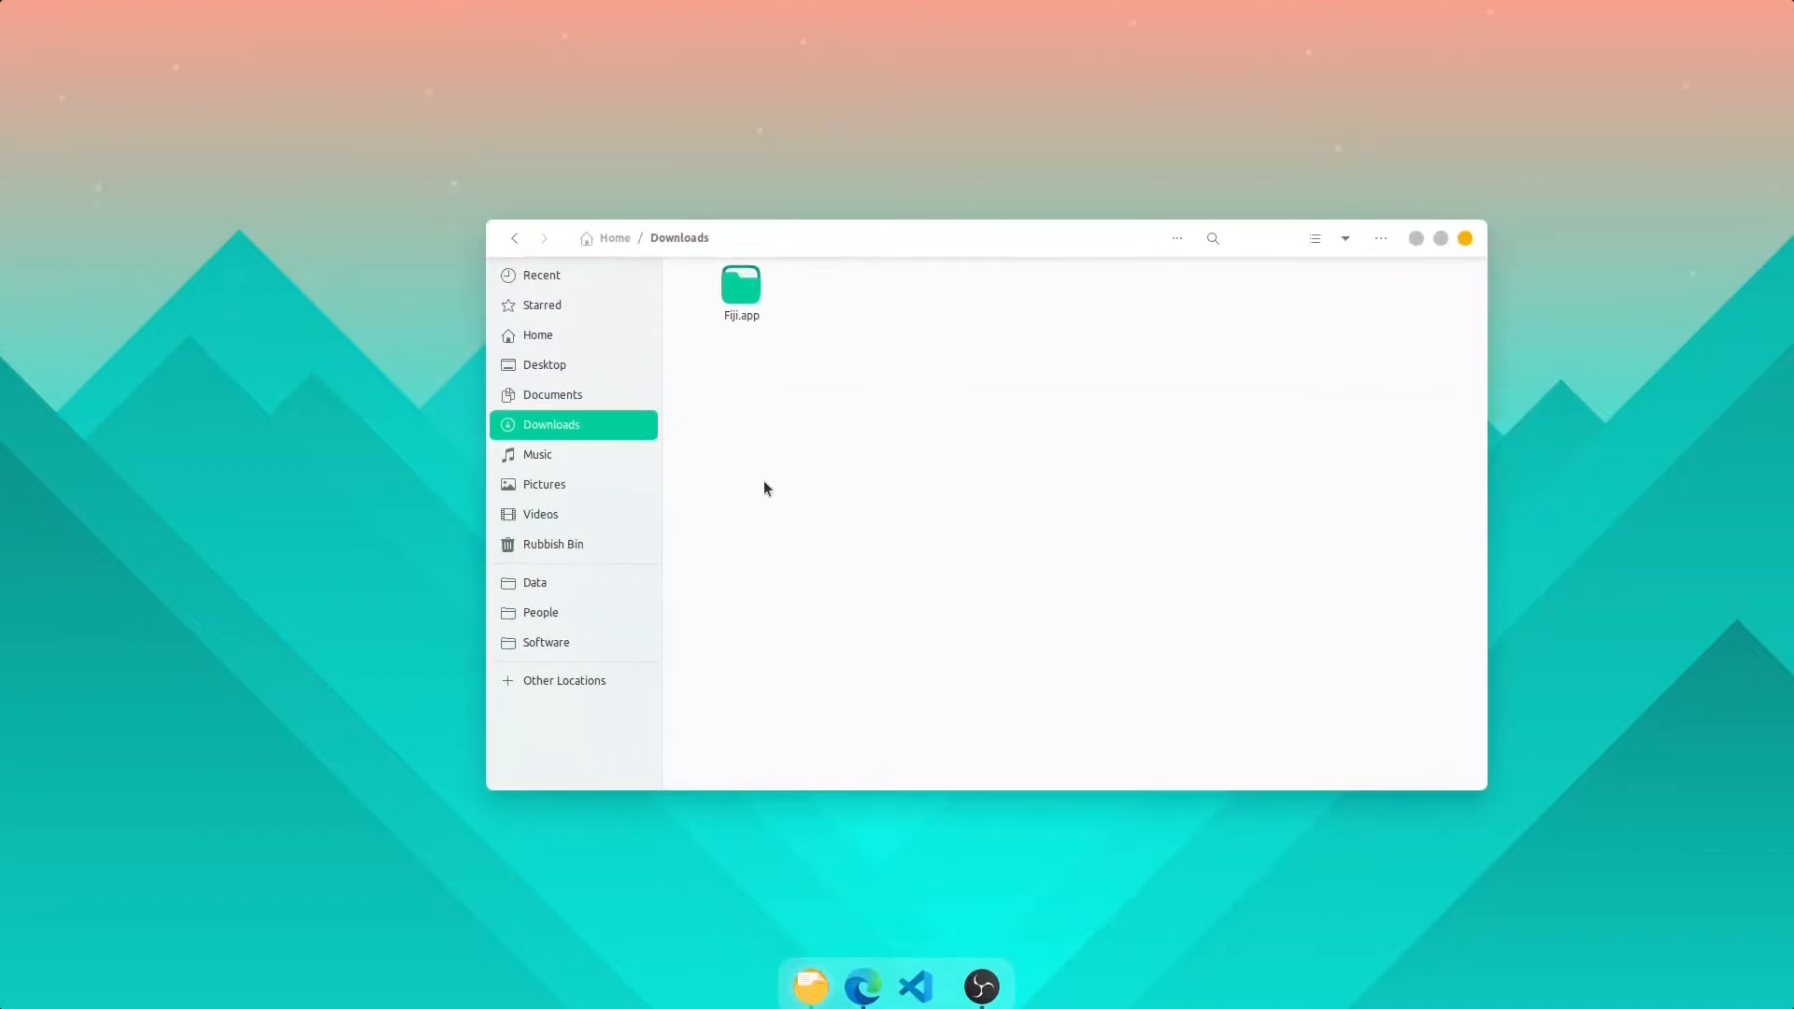
{"action": "double_click", "coordinate": [741, 285]}
{"action": "left_click", "coordinate": [1163, 358]}
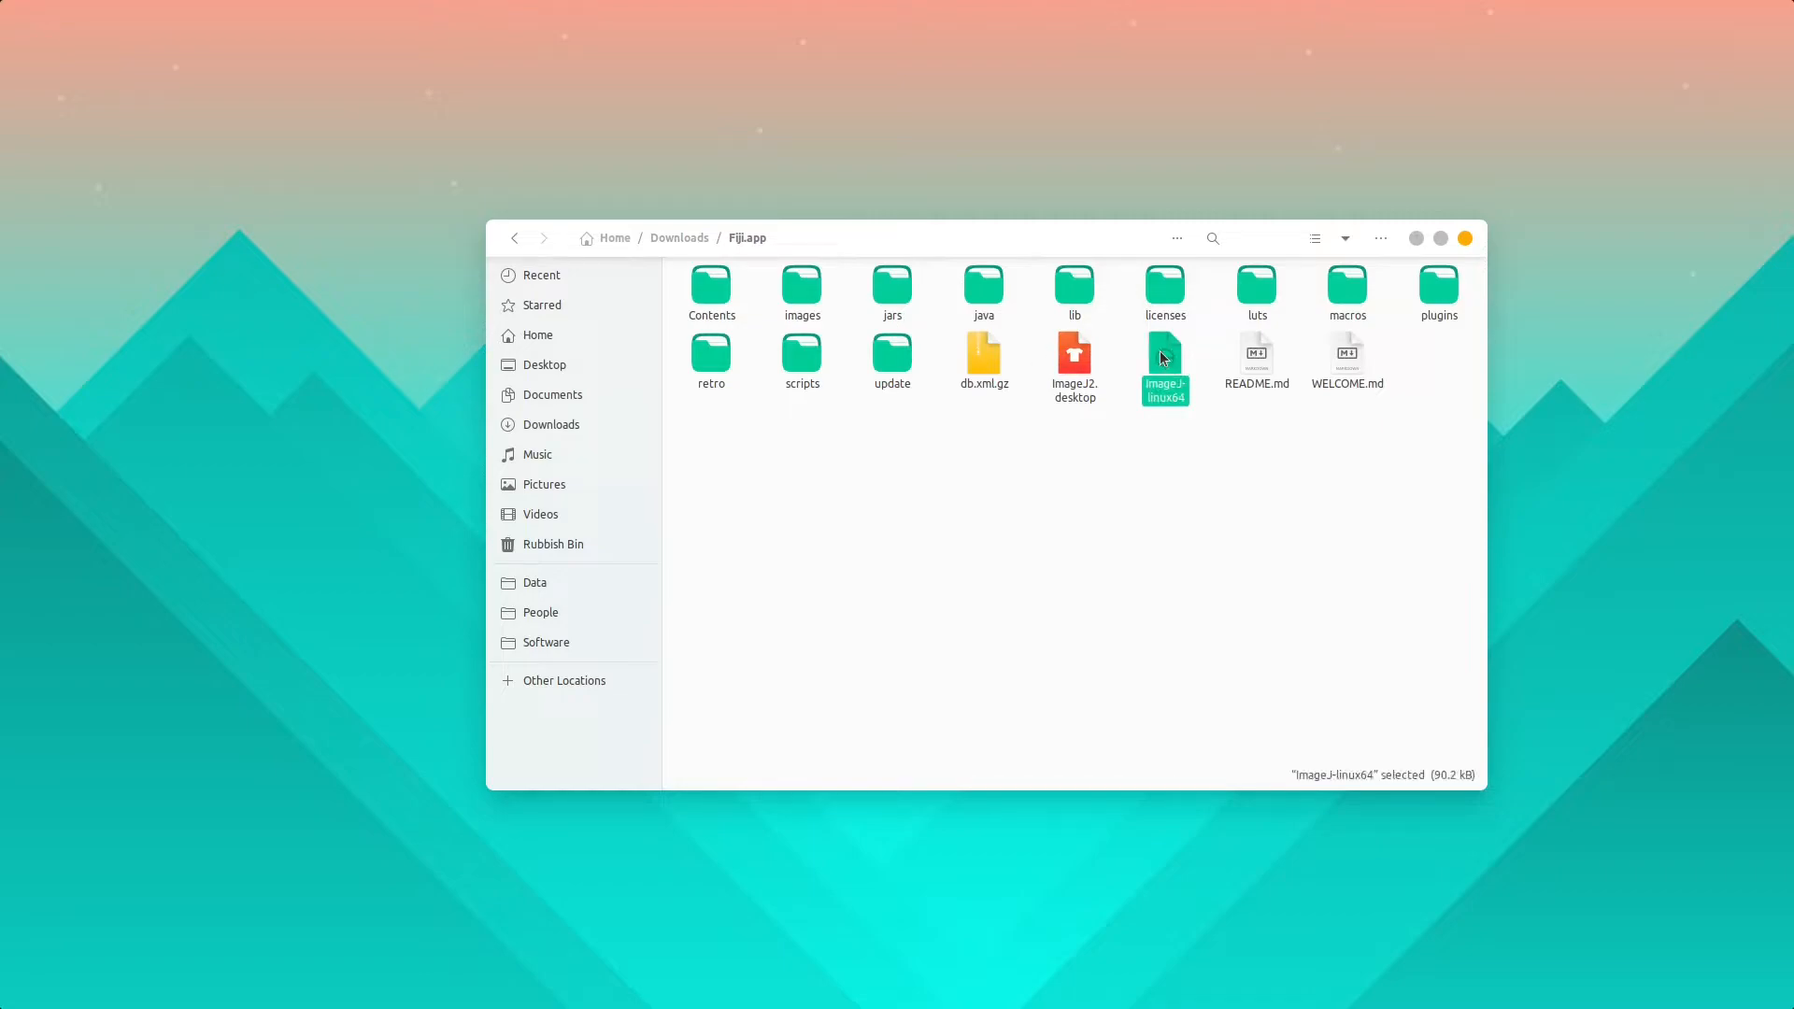
{"action": "left_click", "coordinate": [1416, 239]}
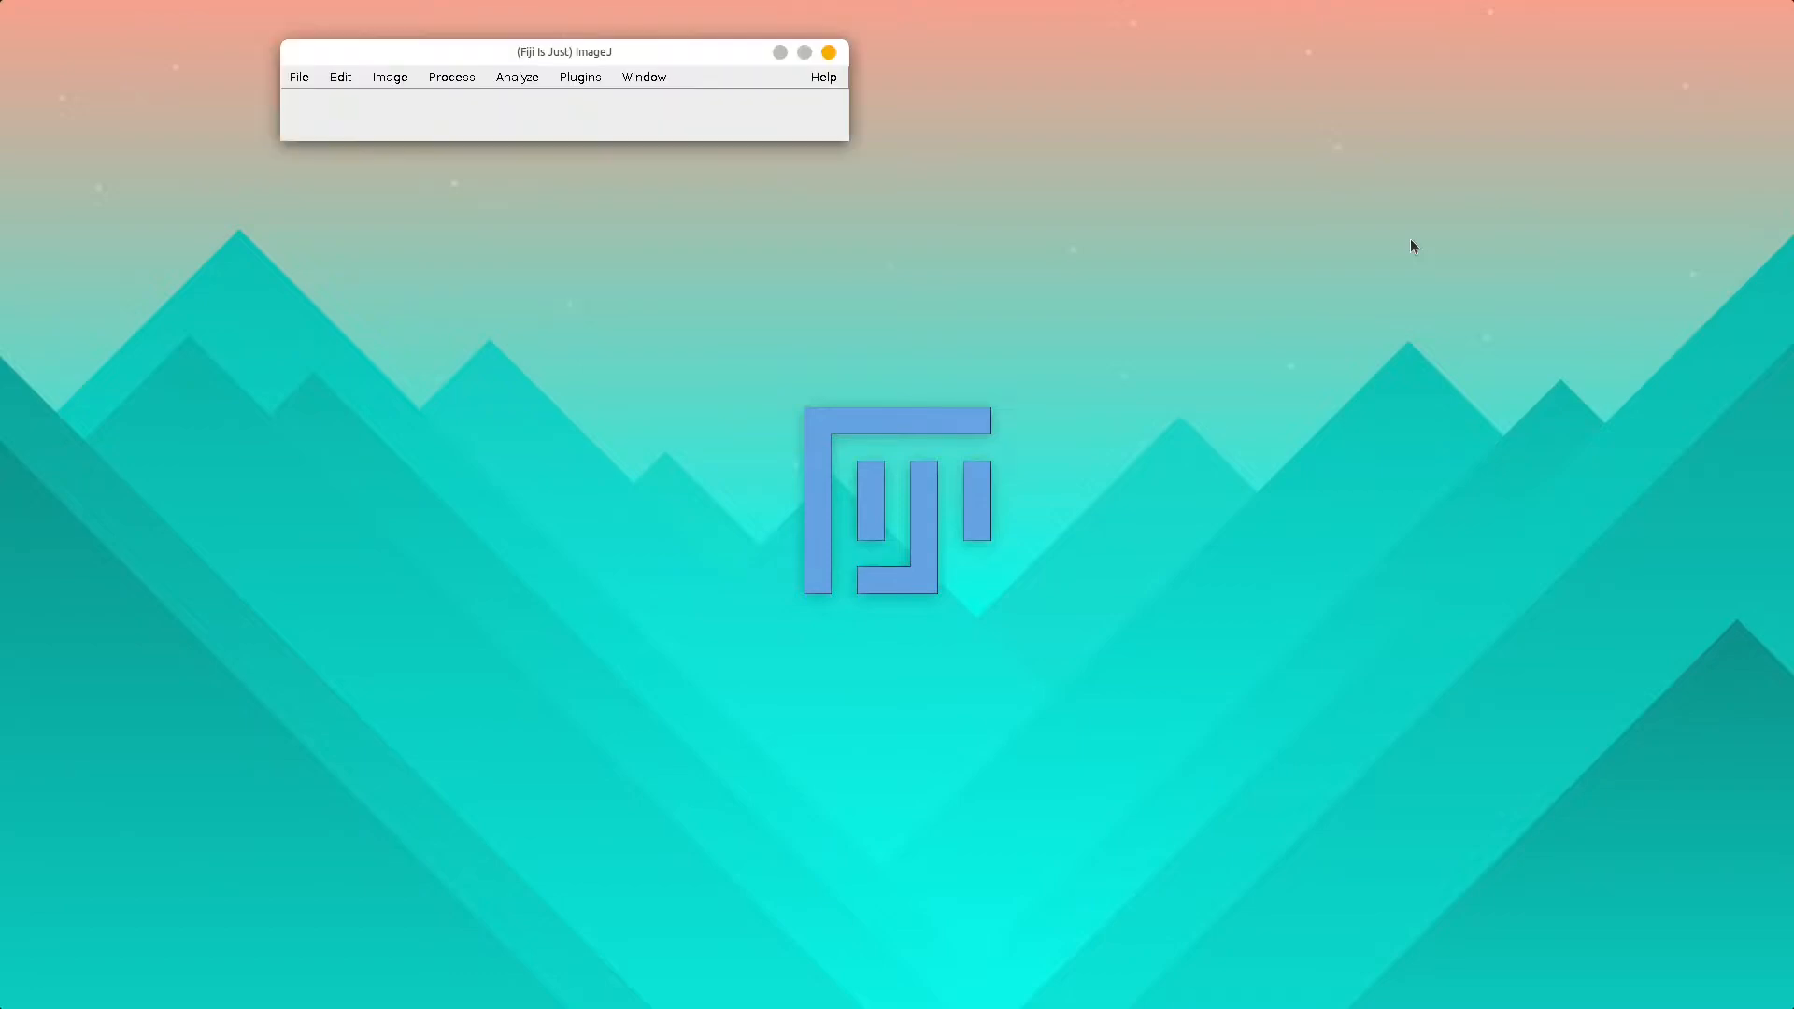
Launch the ModularImageAnalysis (MIA) plugin and switch it to the editing view.
{"action": "left_click", "coordinate": [584, 78]}
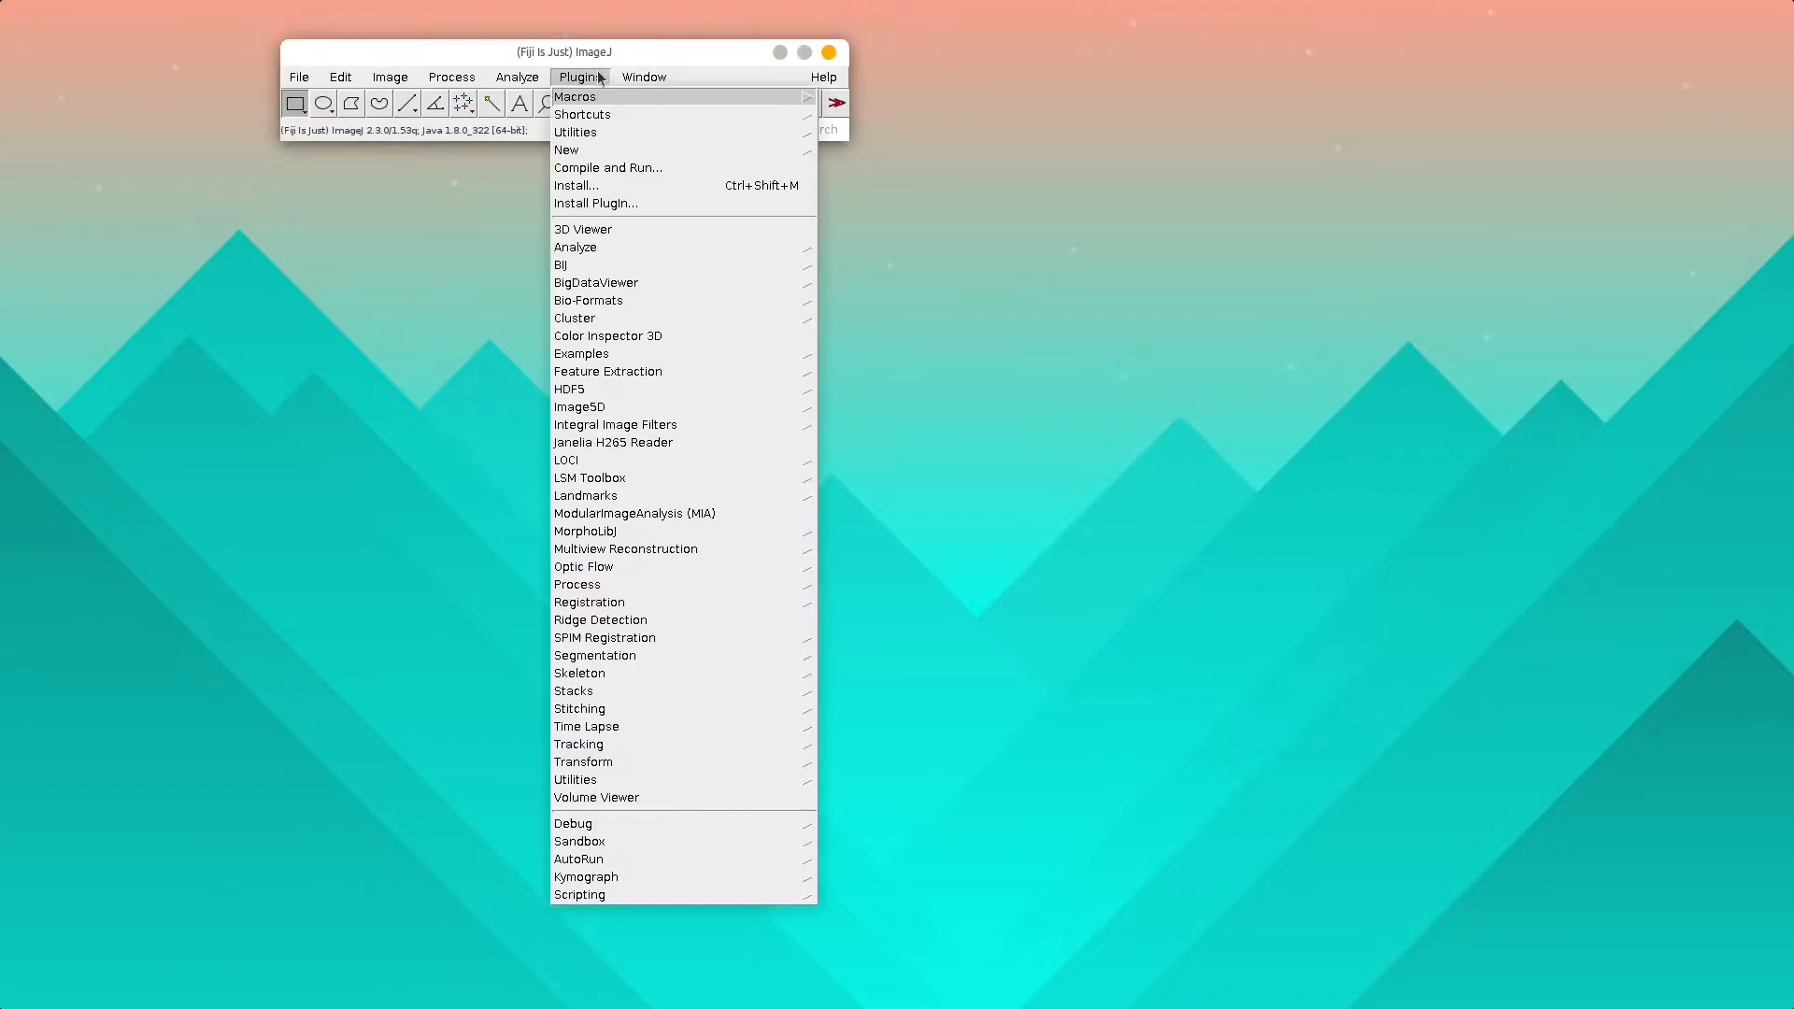
{"action": "left_click", "coordinate": [712, 513]}
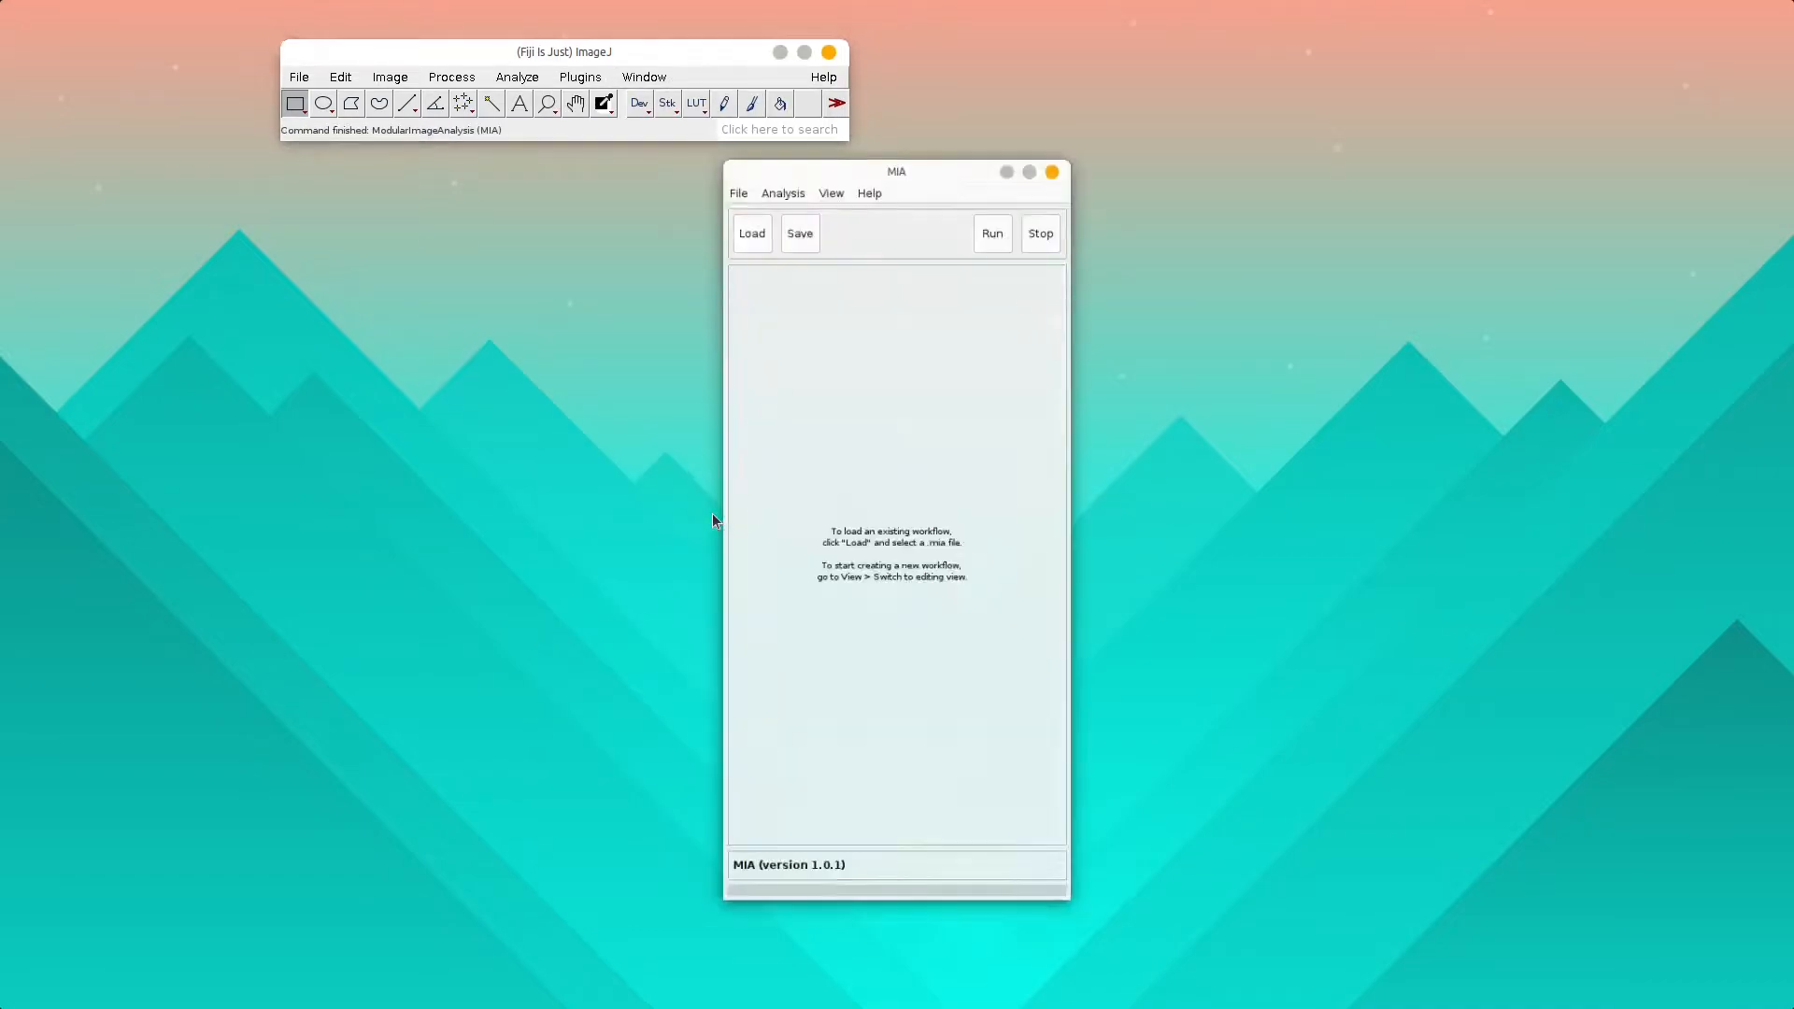
{"action": "left_click_drag", "start_coordinate": [824, 121], "coordinate": [471, 182]}
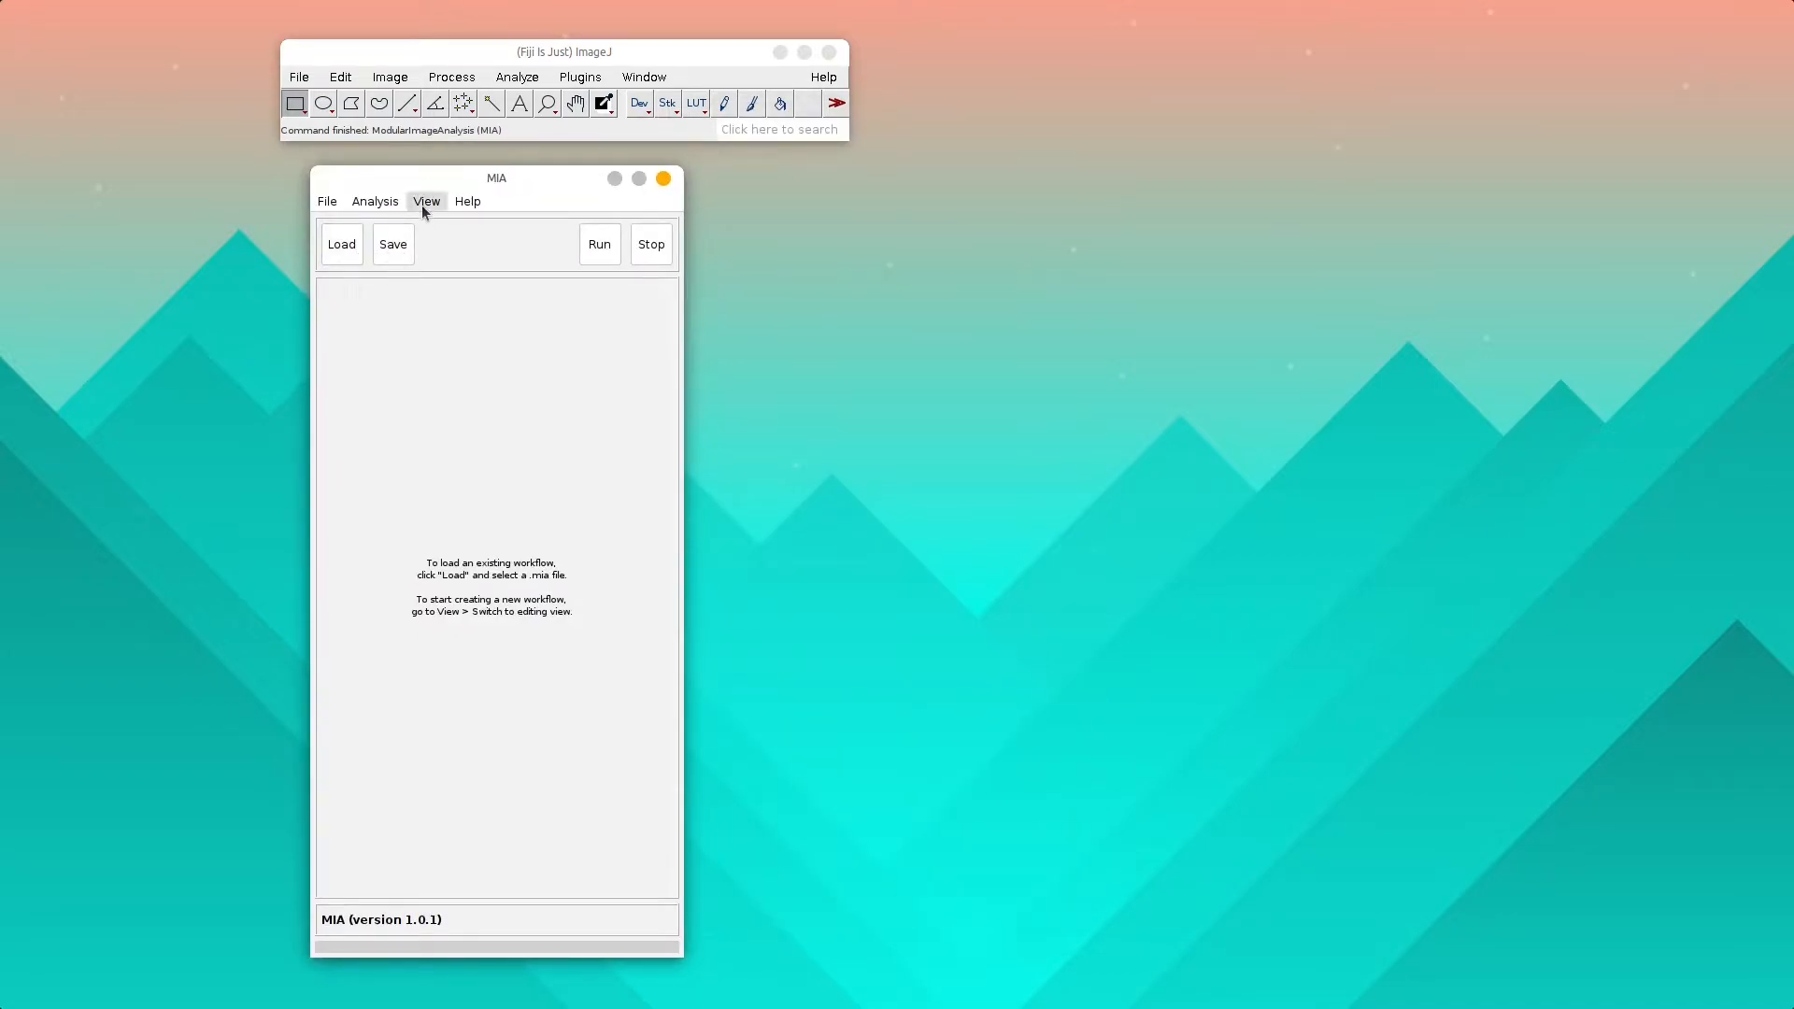
{"action": "left_click", "coordinate": [423, 204]}
{"action": "left_click", "coordinate": [441, 222]}
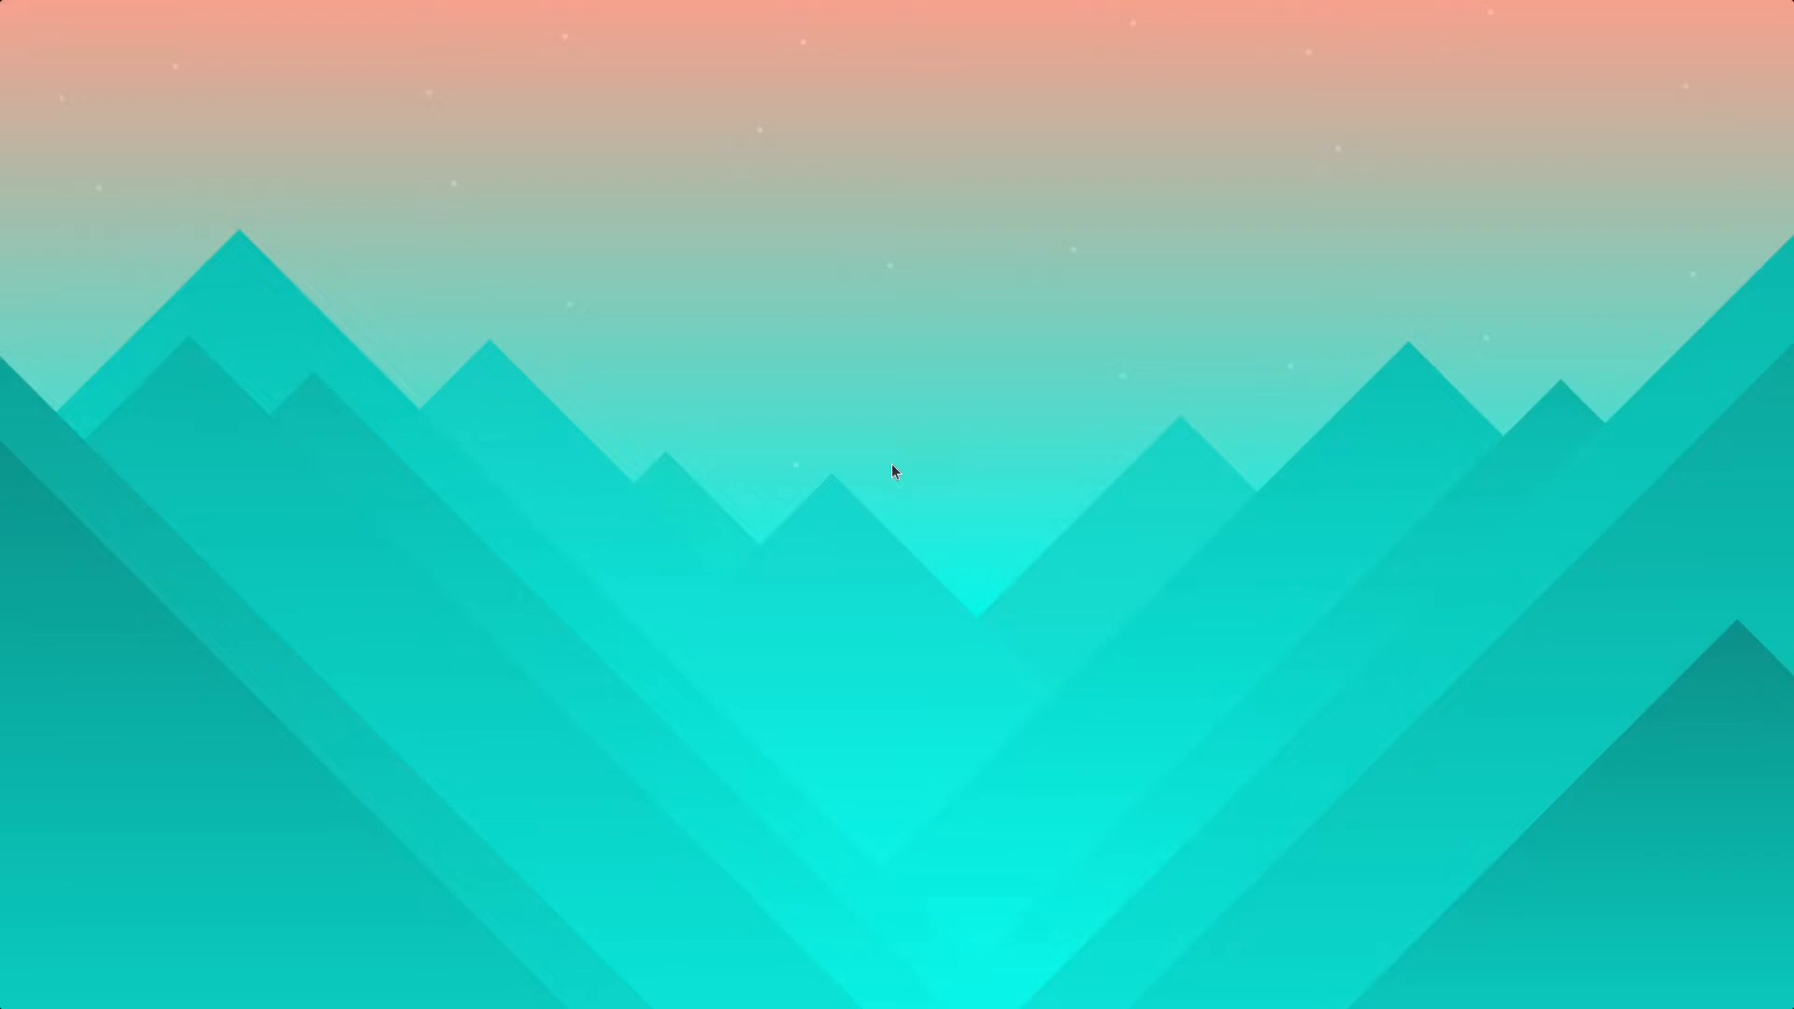
Switch to Microsoft Edge and download MIA_-0.21.16.jar from the releases of the mianalysis/mia GitHub repository.
{"action": "left_click", "coordinate": [863, 977]}
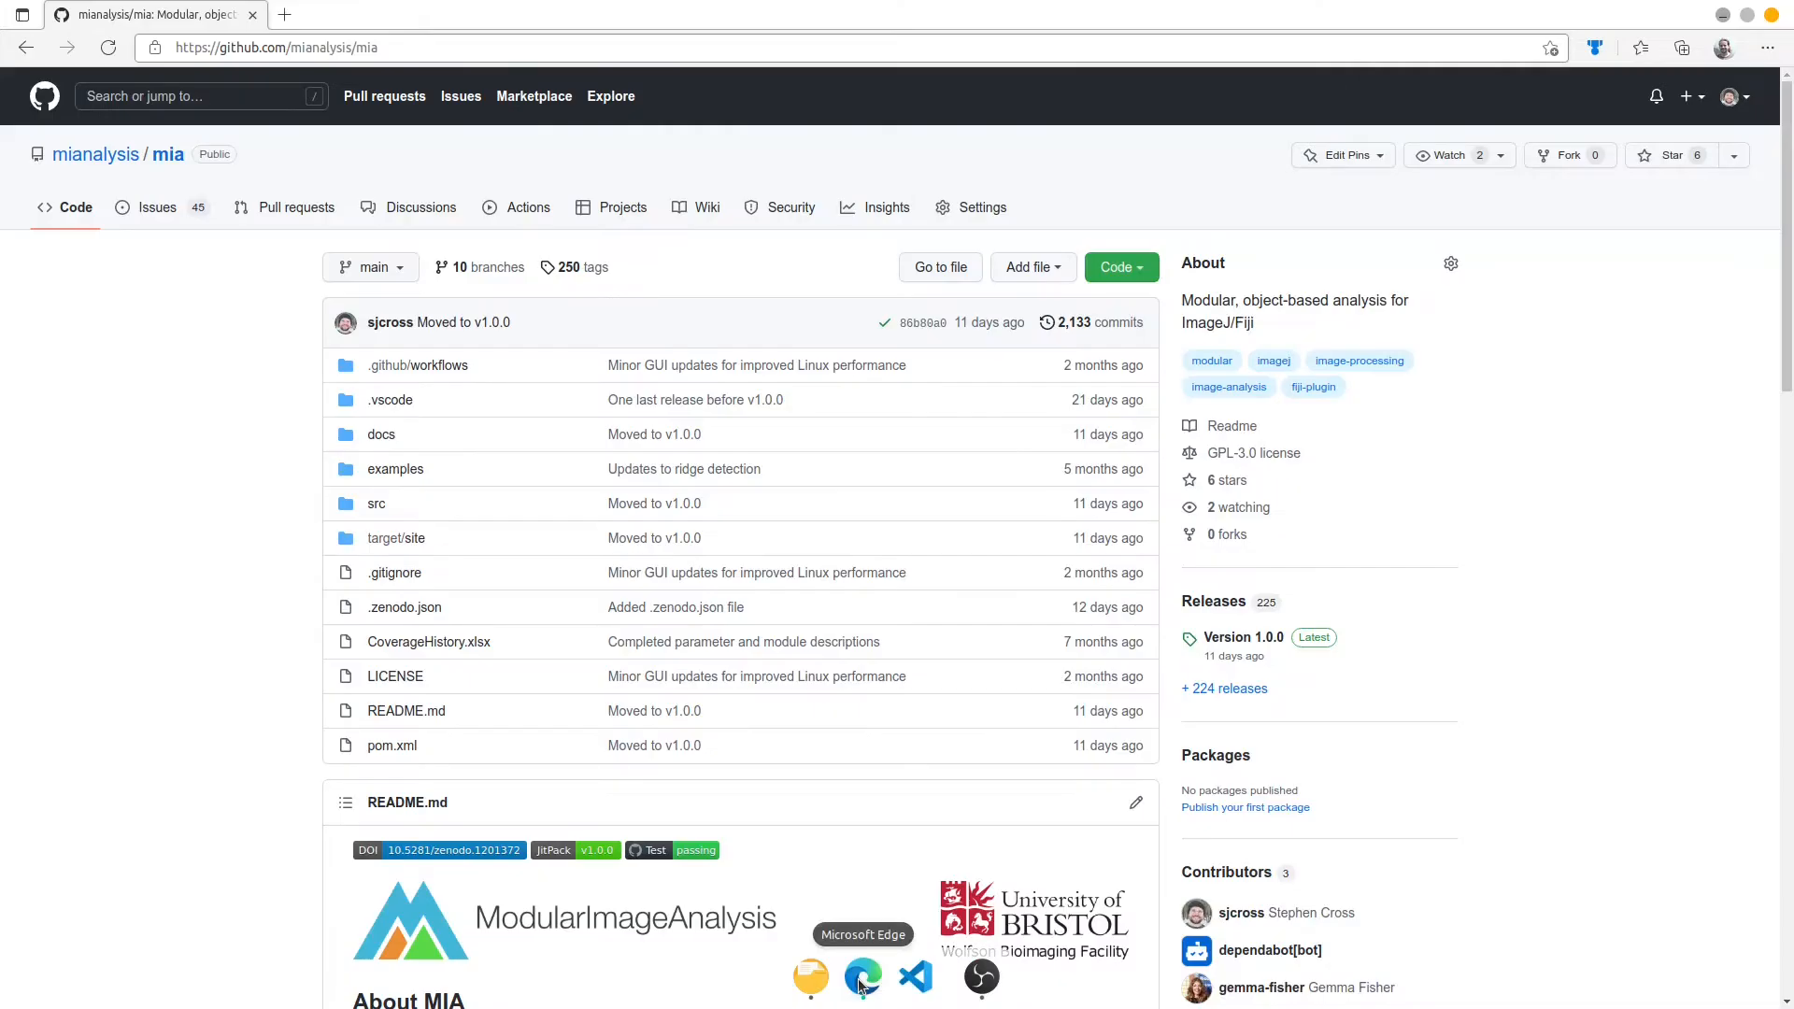
{"action": "left_click", "coordinate": [229, 47]}
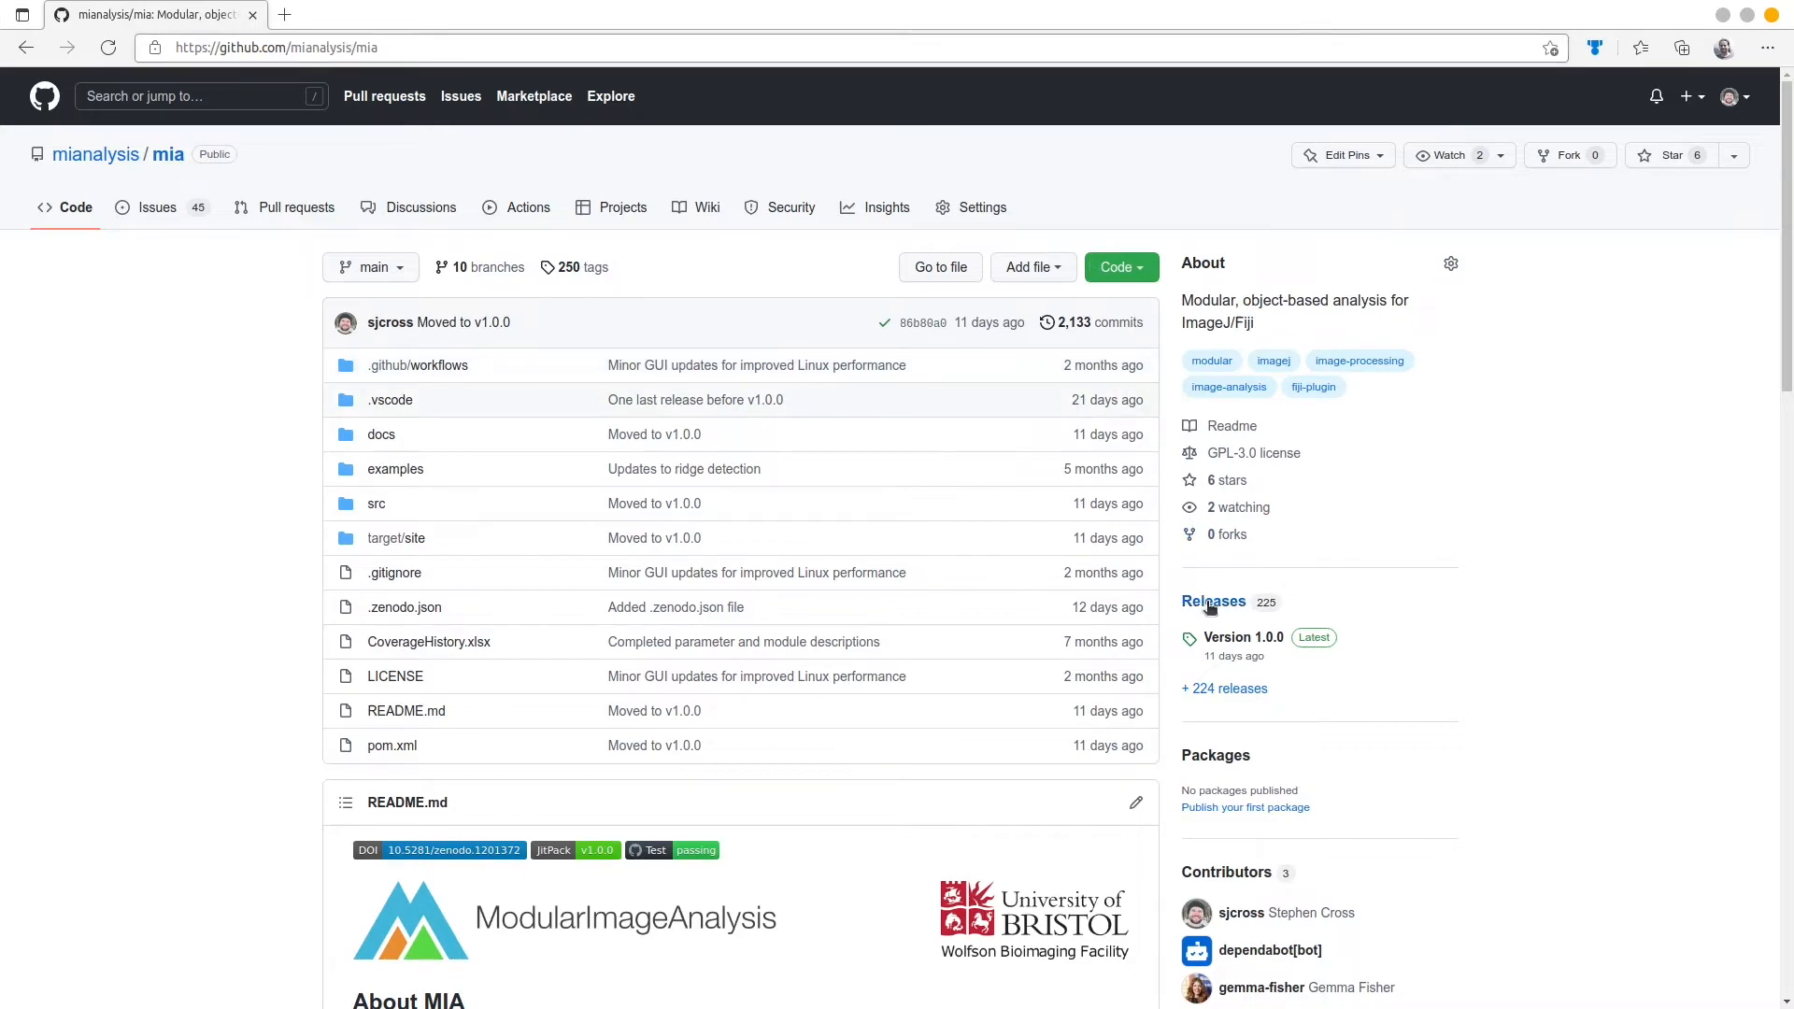
{"action": "left_click", "coordinate": [1208, 607]}
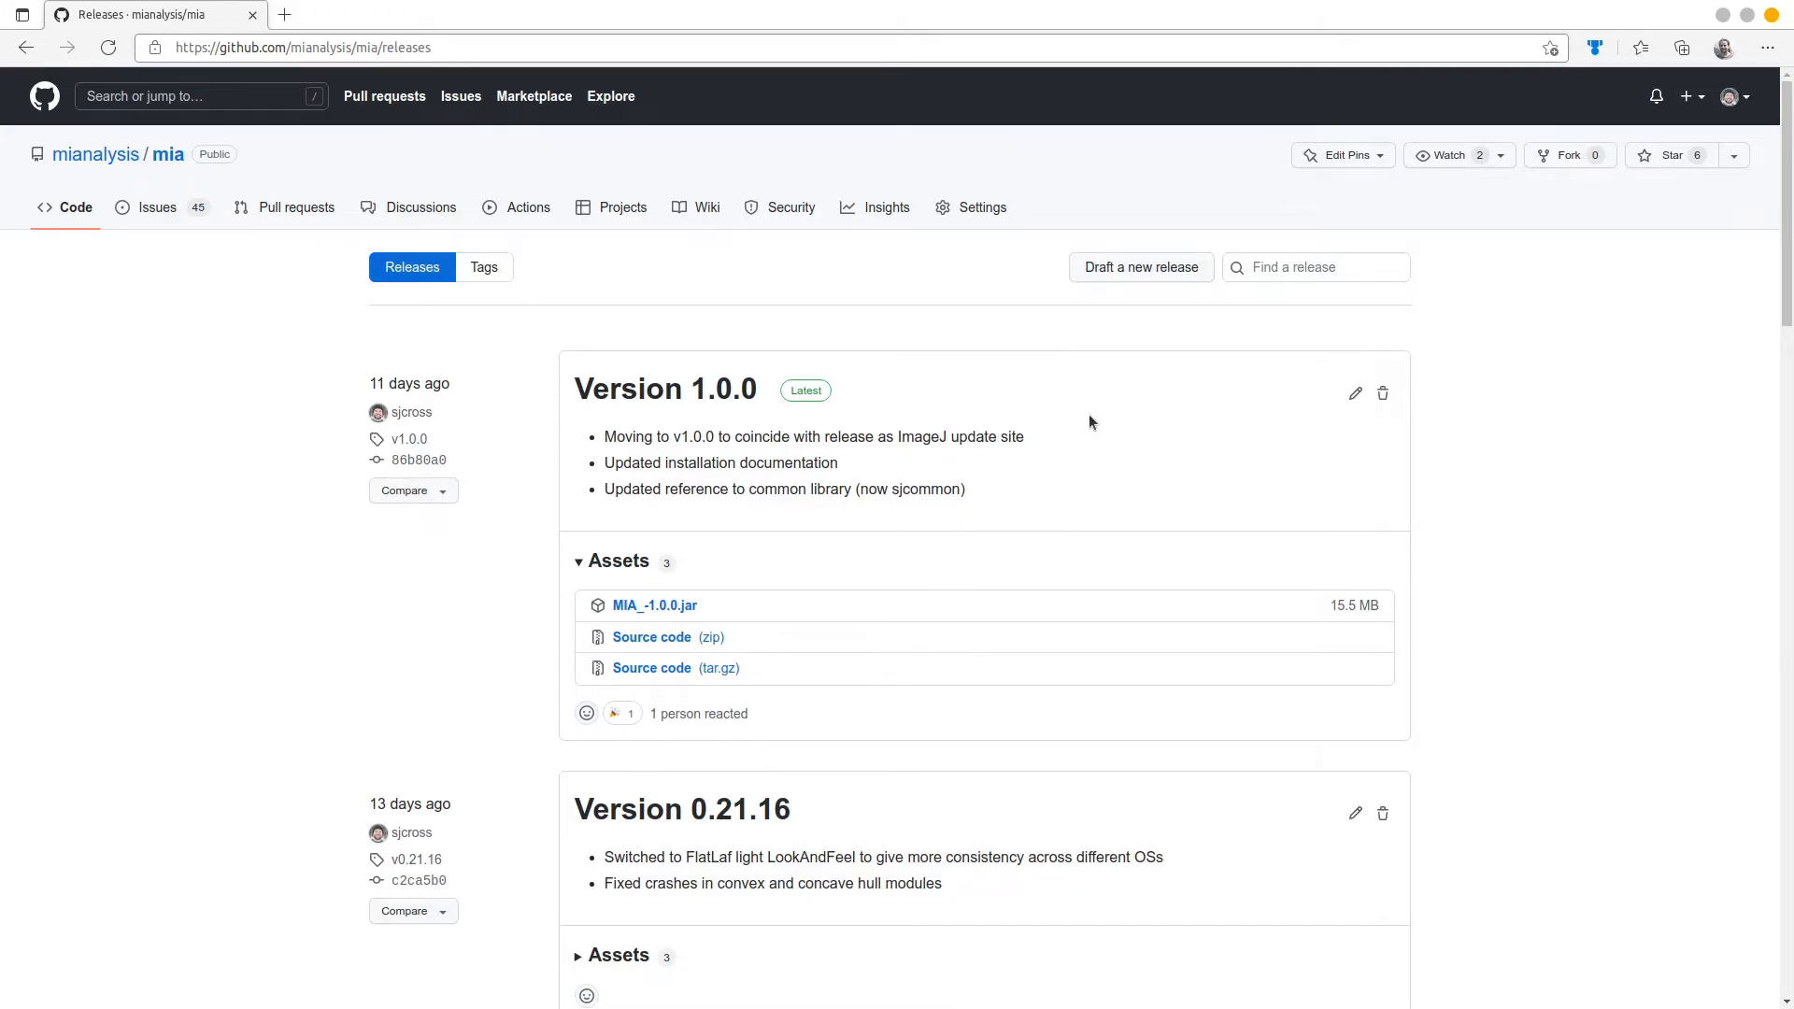
{"action": "scroll", "coordinate": [1090, 413], "scroll_direction": "down", "scroll_amount": 3}
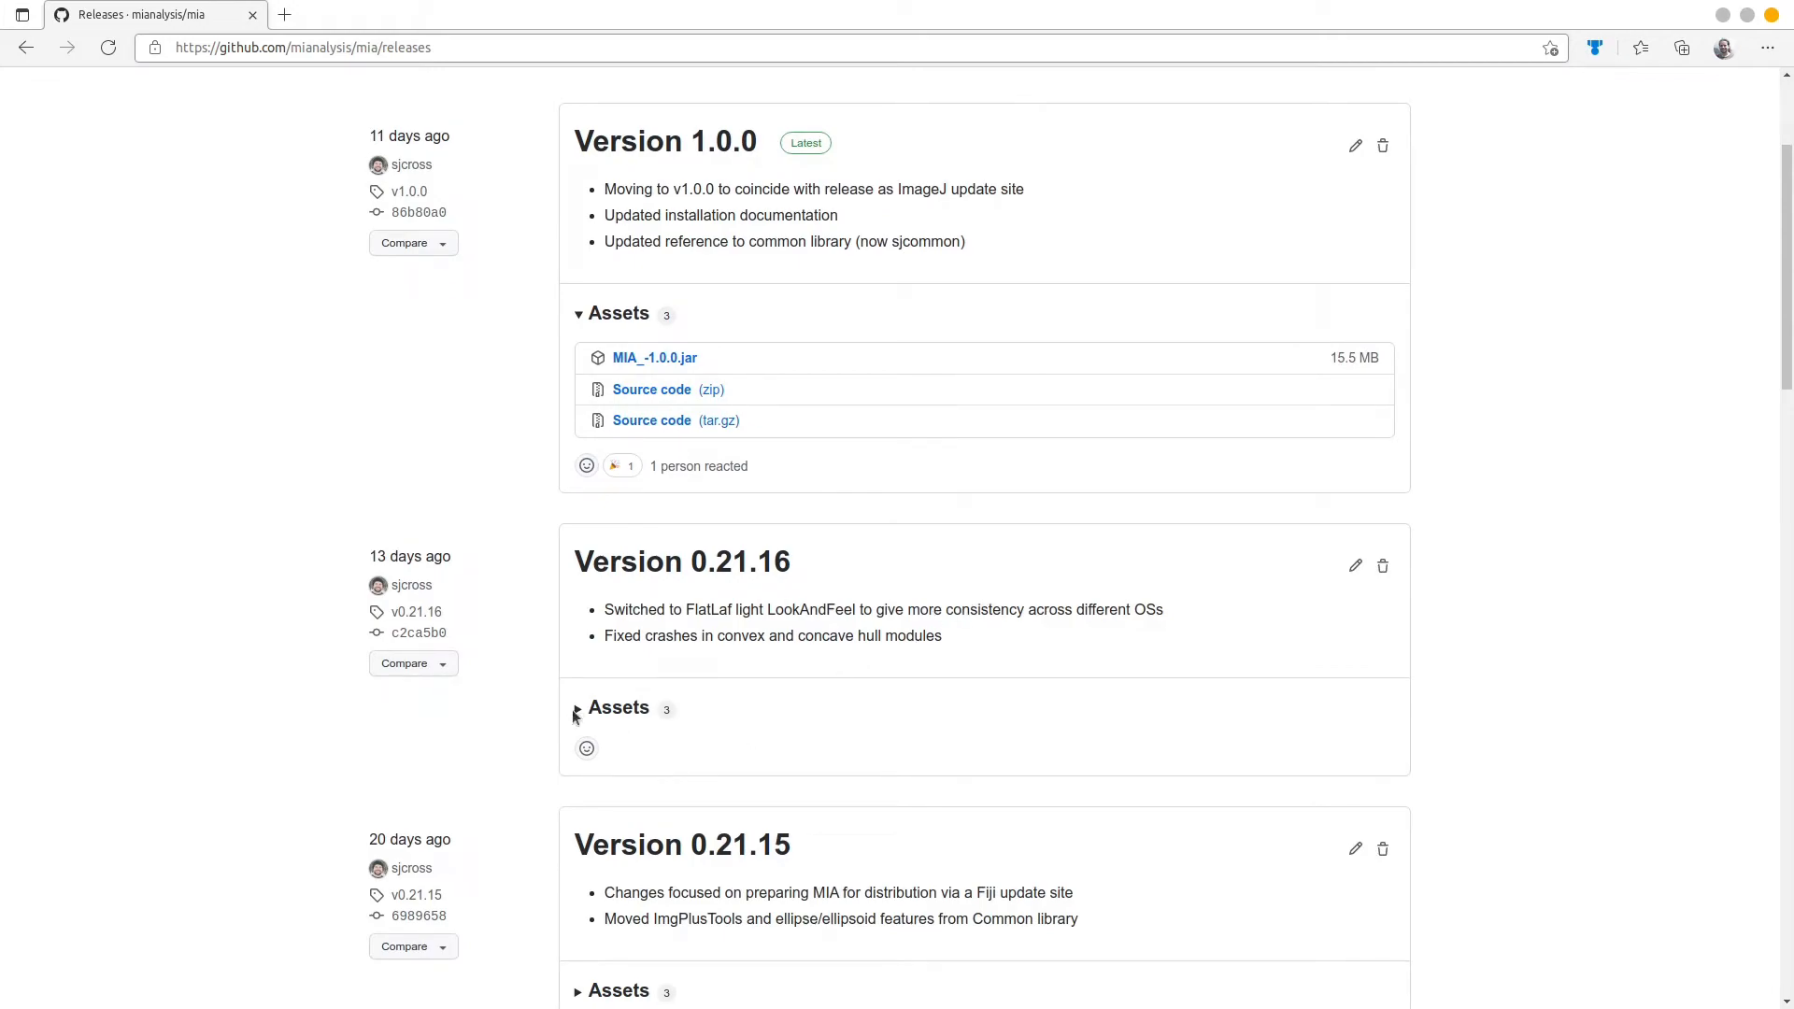
{"action": "left_click", "coordinate": [574, 709]}
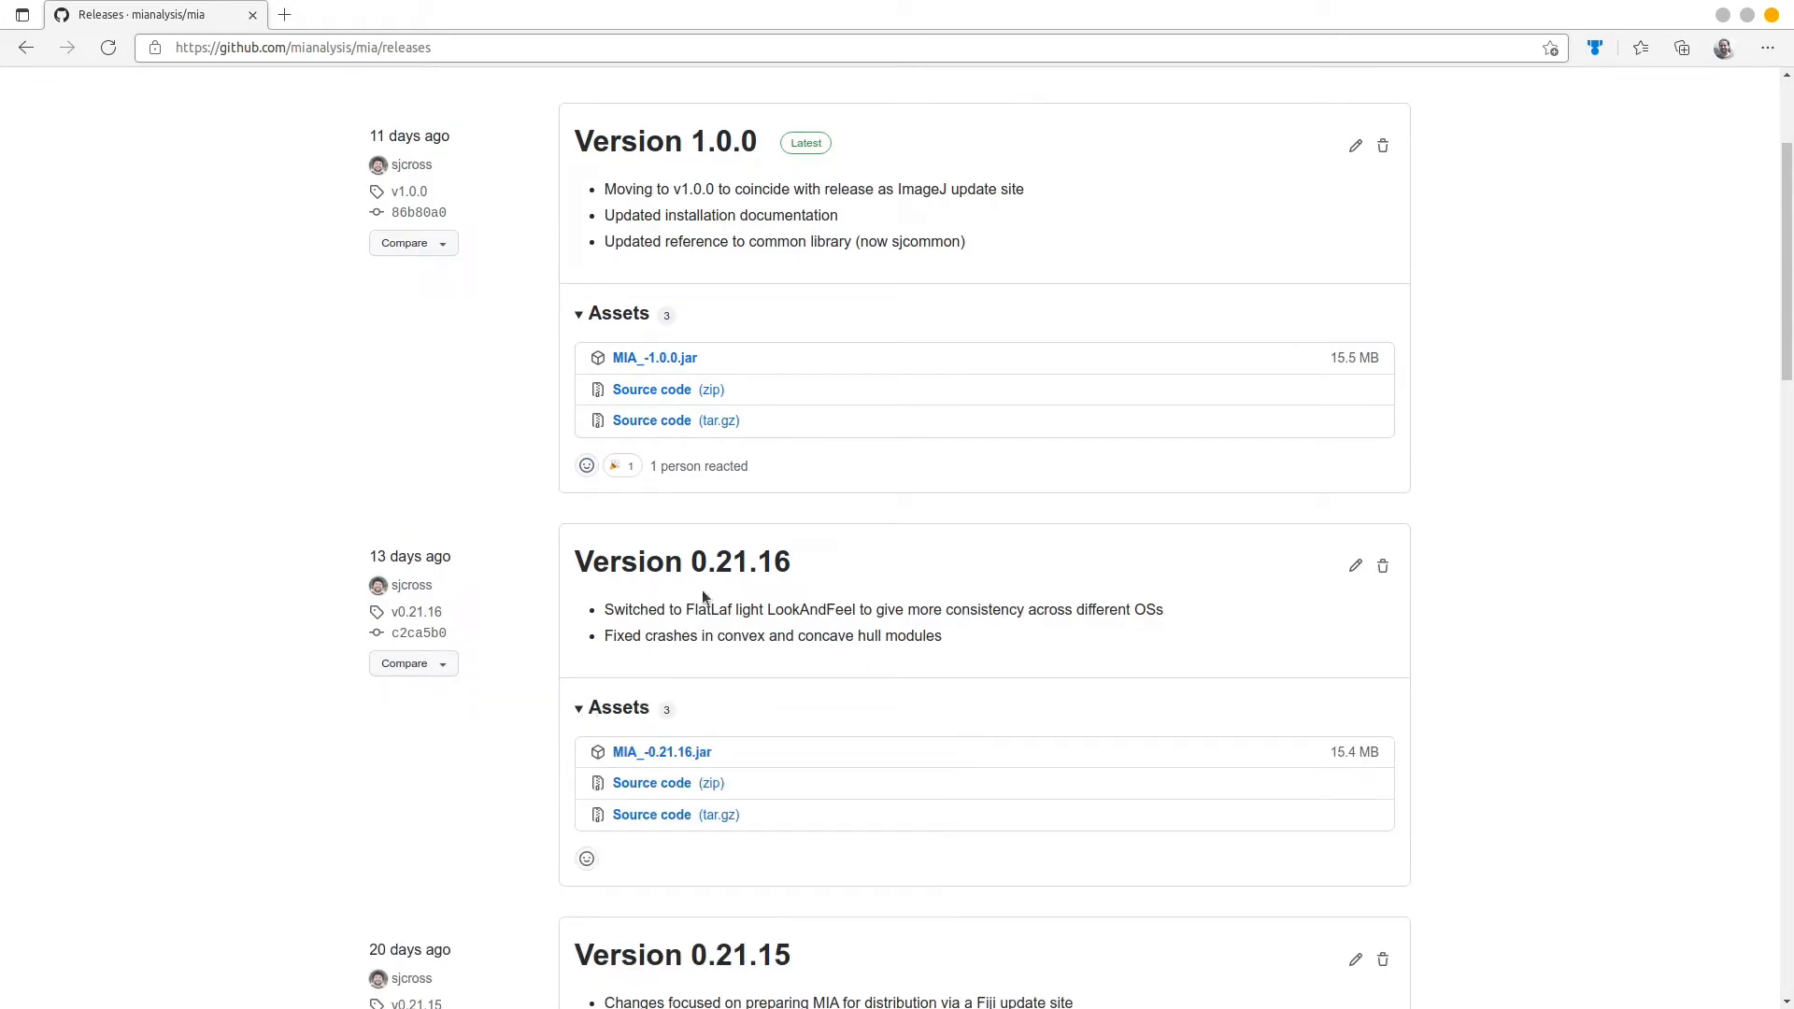
{"action": "left_click", "coordinate": [684, 751]}
{"action": "left_click", "coordinate": [1724, 16]}
Switch to the file manager and copy MIA_-0.21.16.jar from Downloads into the plugins folder of Fiji.app.
{"action": "mouse_move", "coordinate": [901, 1008]}
{"action": "left_click", "coordinate": [811, 986]}
{"action": "left_click", "coordinate": [772, 313]}
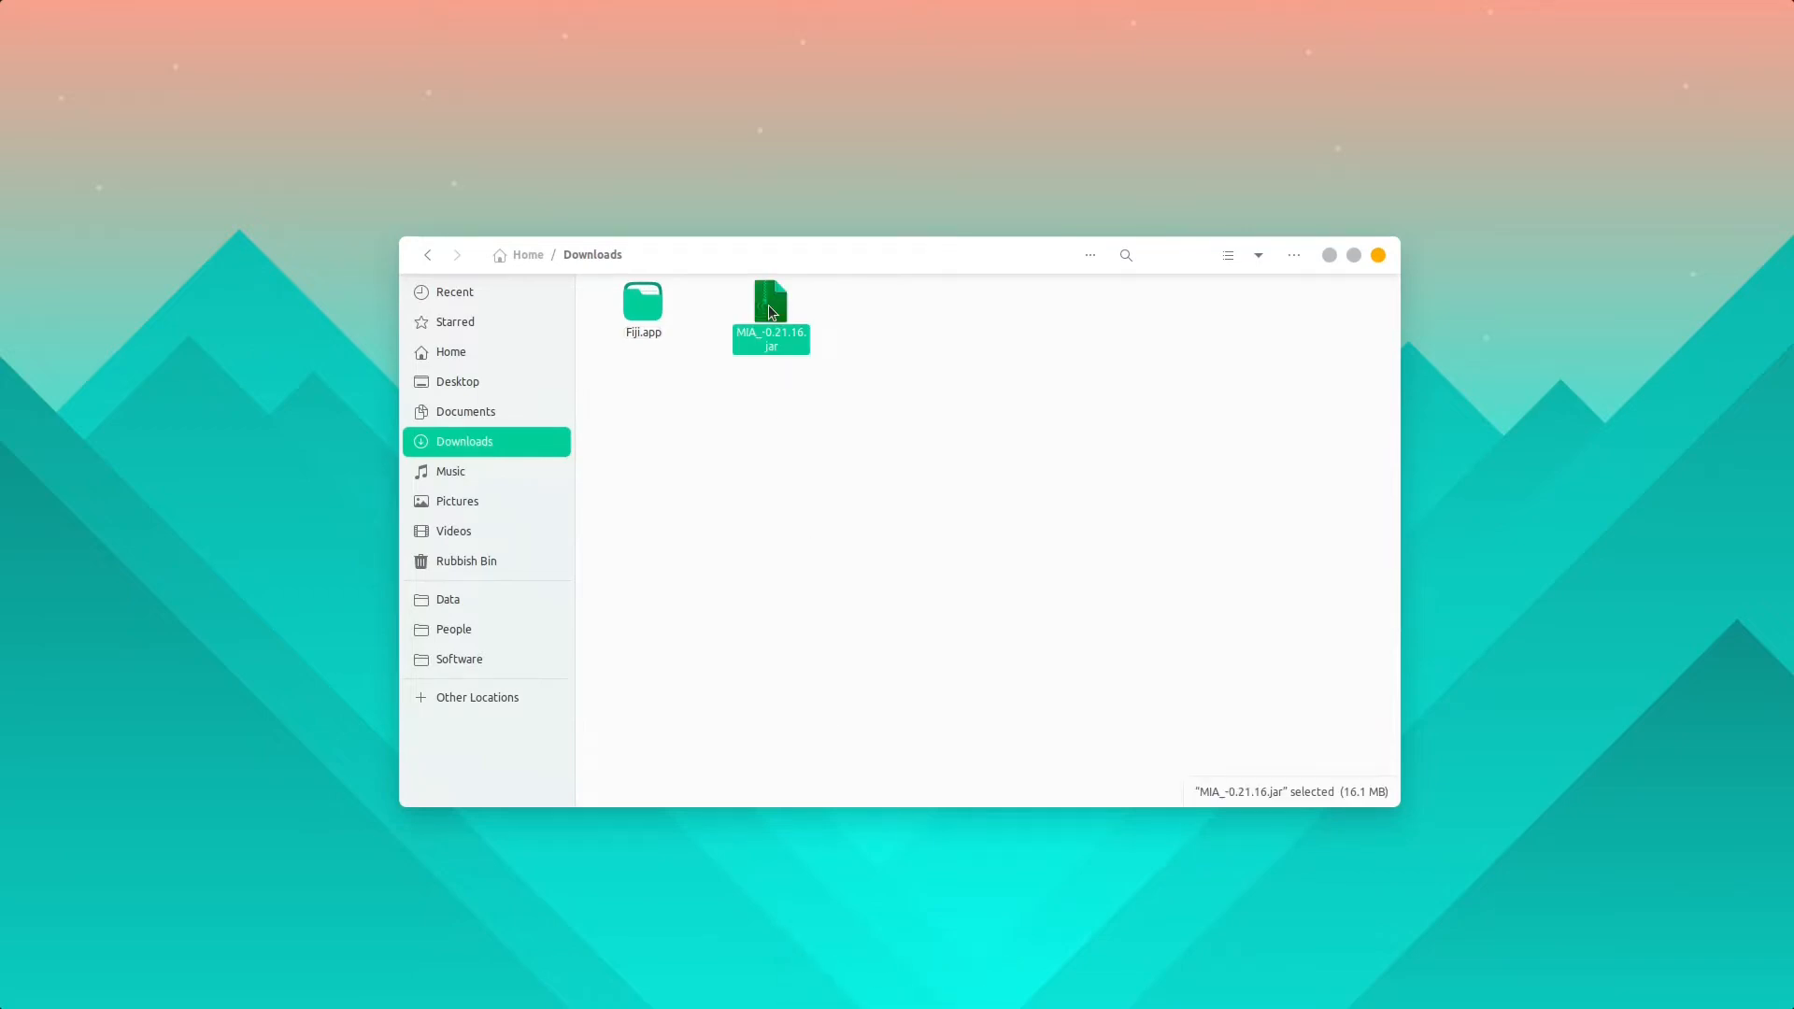
{"action": "double_click", "coordinate": [635, 307]}
{"action": "left_click", "coordinate": [1346, 312]}
{"action": "double_click", "coordinate": [1346, 312]}
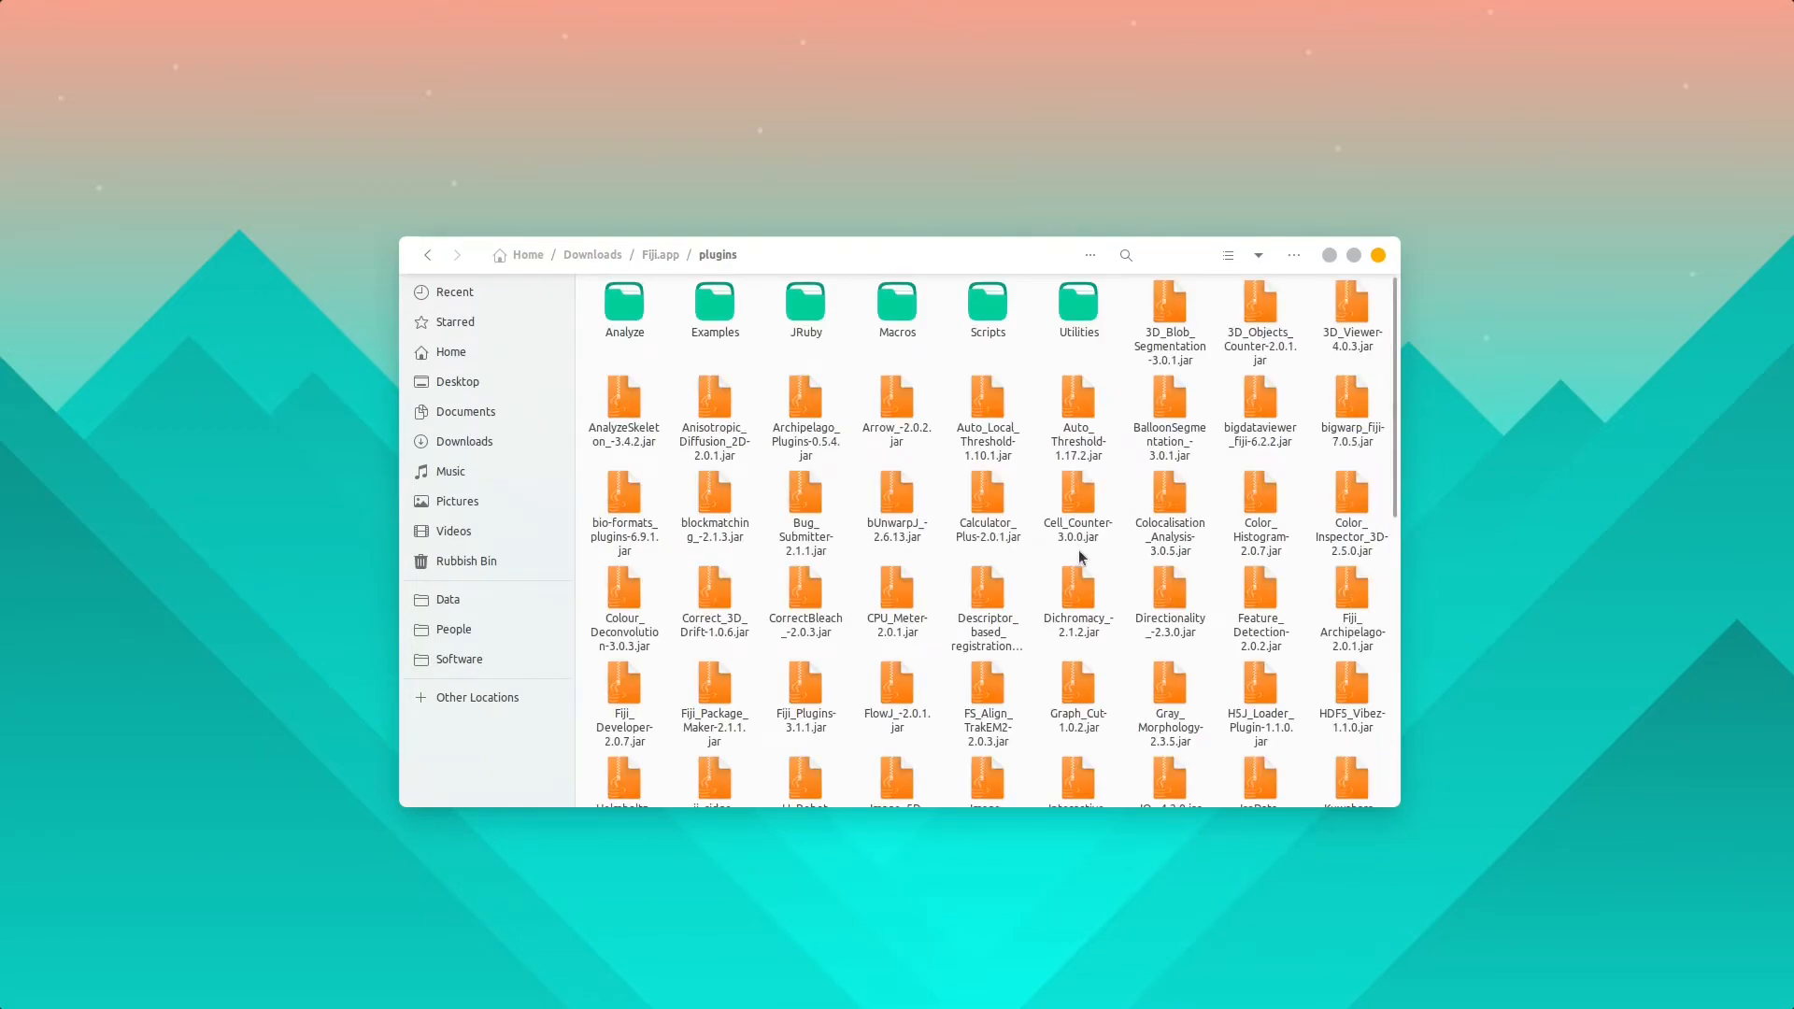
{"action": "key", "text": "ctrl+v"}
{"action": "scroll", "coordinate": [1309, 645], "scroll_direction": "down", "scroll_amount": 1}
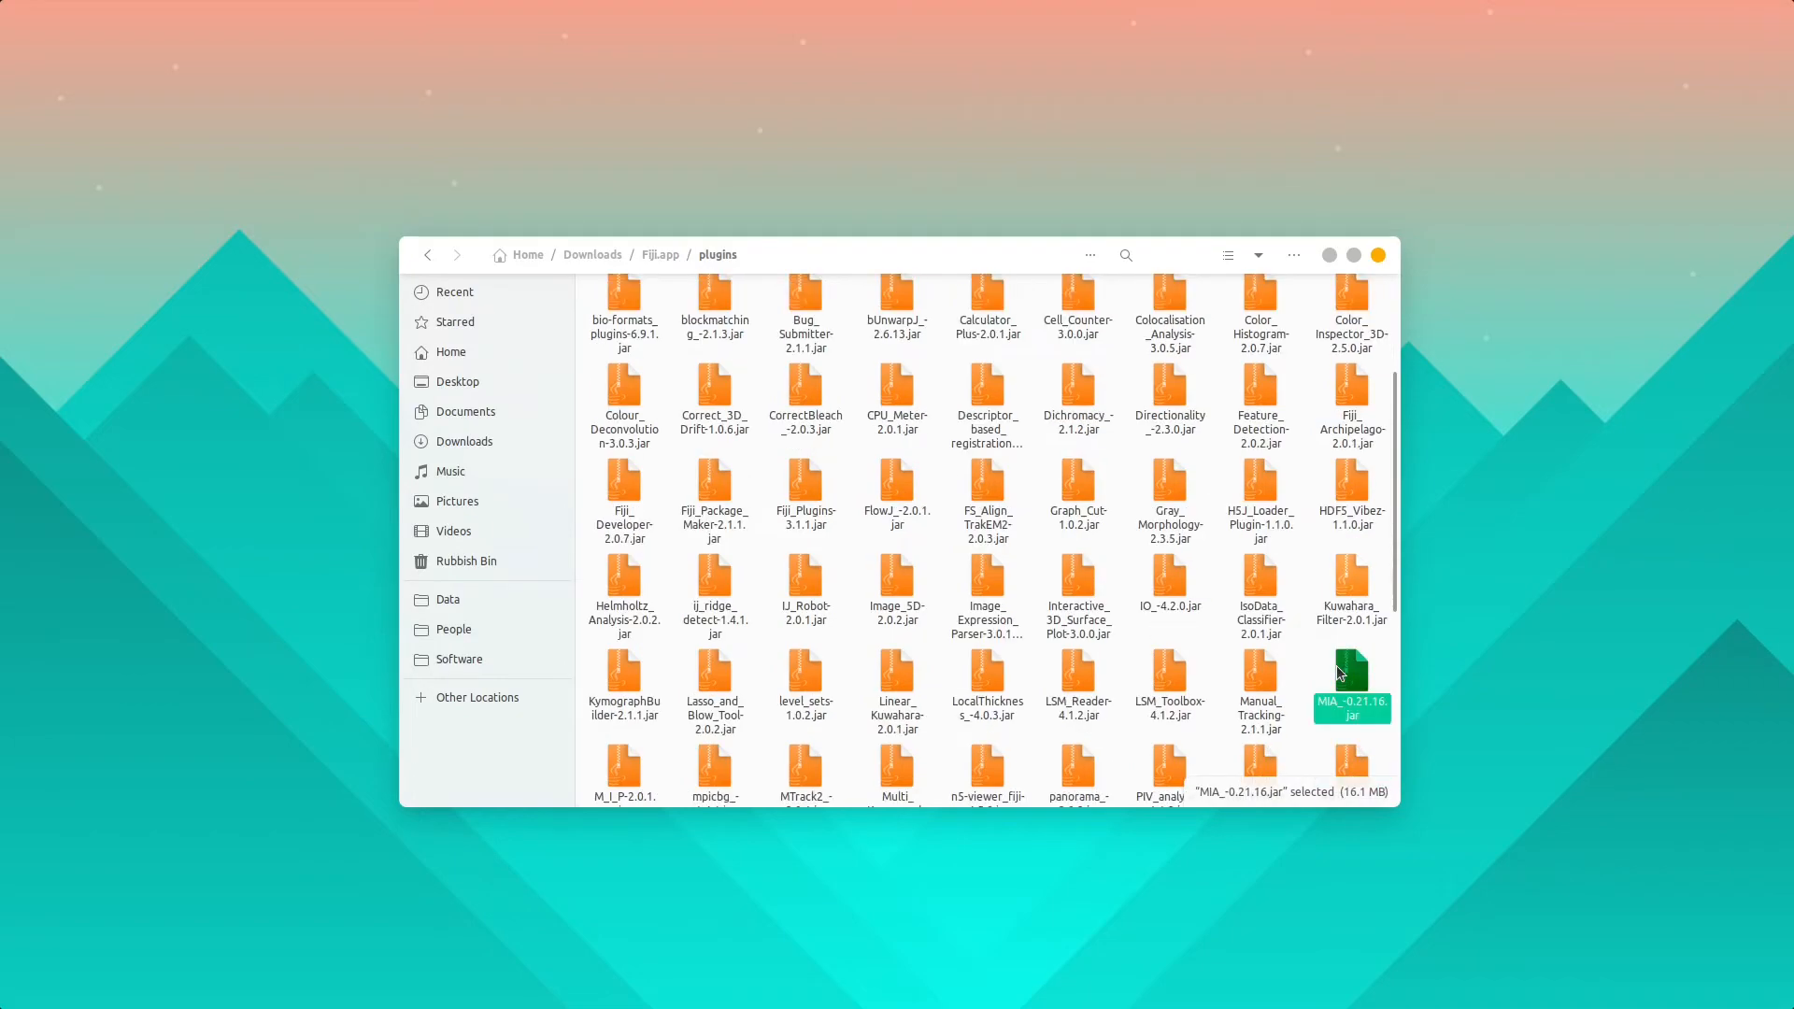
Return to the Fiji.app folder and launch Fiji from ImageJ-linux64.
{"action": "left_click", "coordinate": [660, 254]}
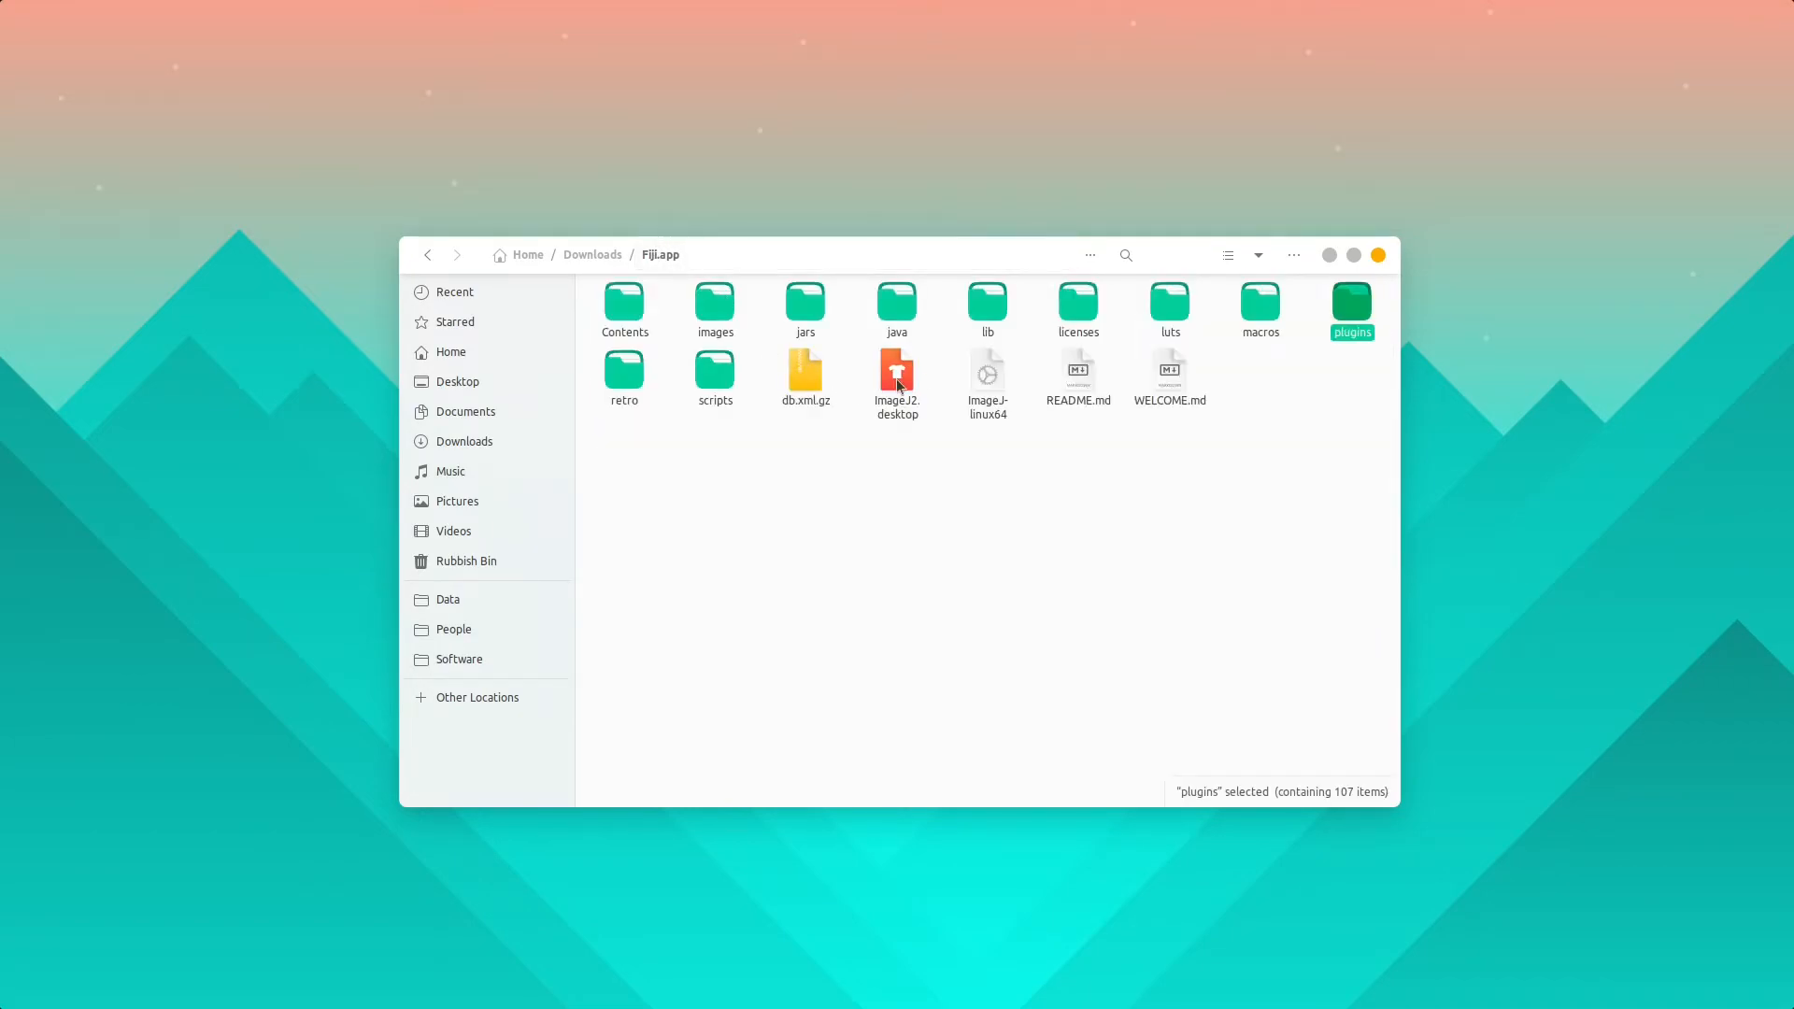
{"action": "double_click", "coordinate": [995, 377]}
{"action": "left_click", "coordinate": [1330, 256]}
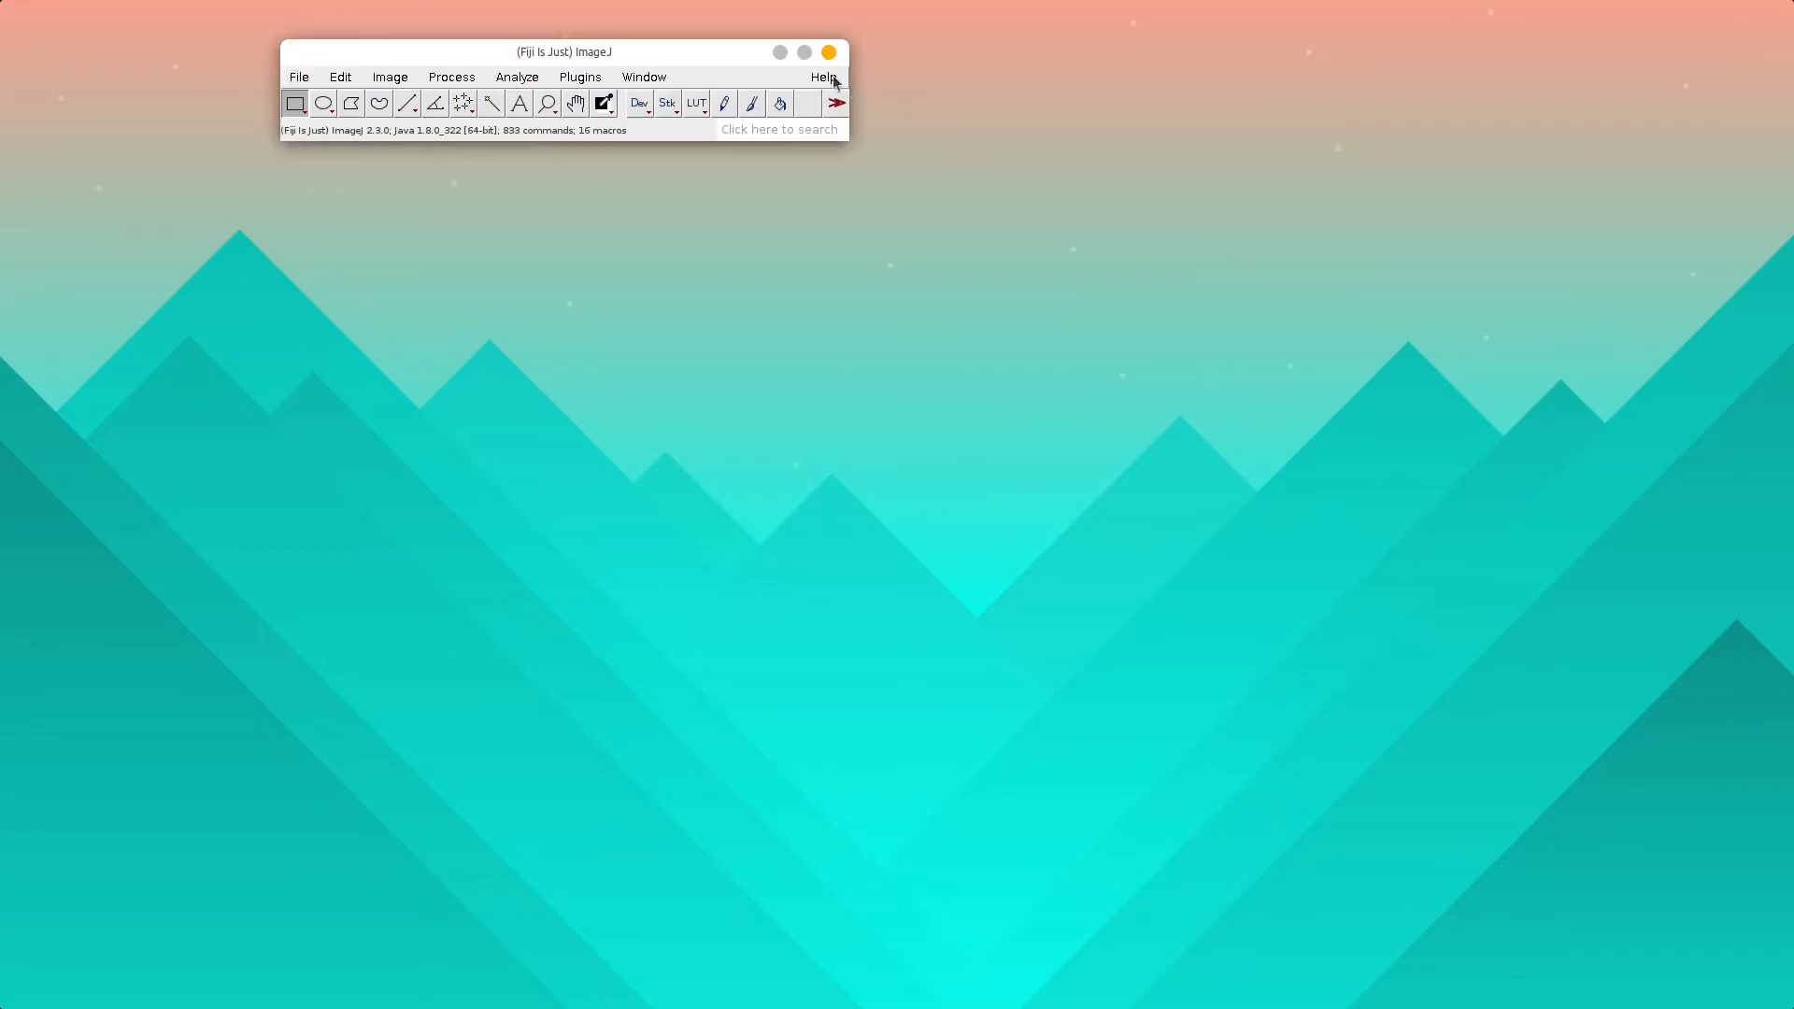
Run the Fiji updater, enabling the IJPB-plugins update site and applying the changes.
{"action": "left_click", "coordinate": [837, 81]}
{"action": "left_click", "coordinate": [914, 353]}
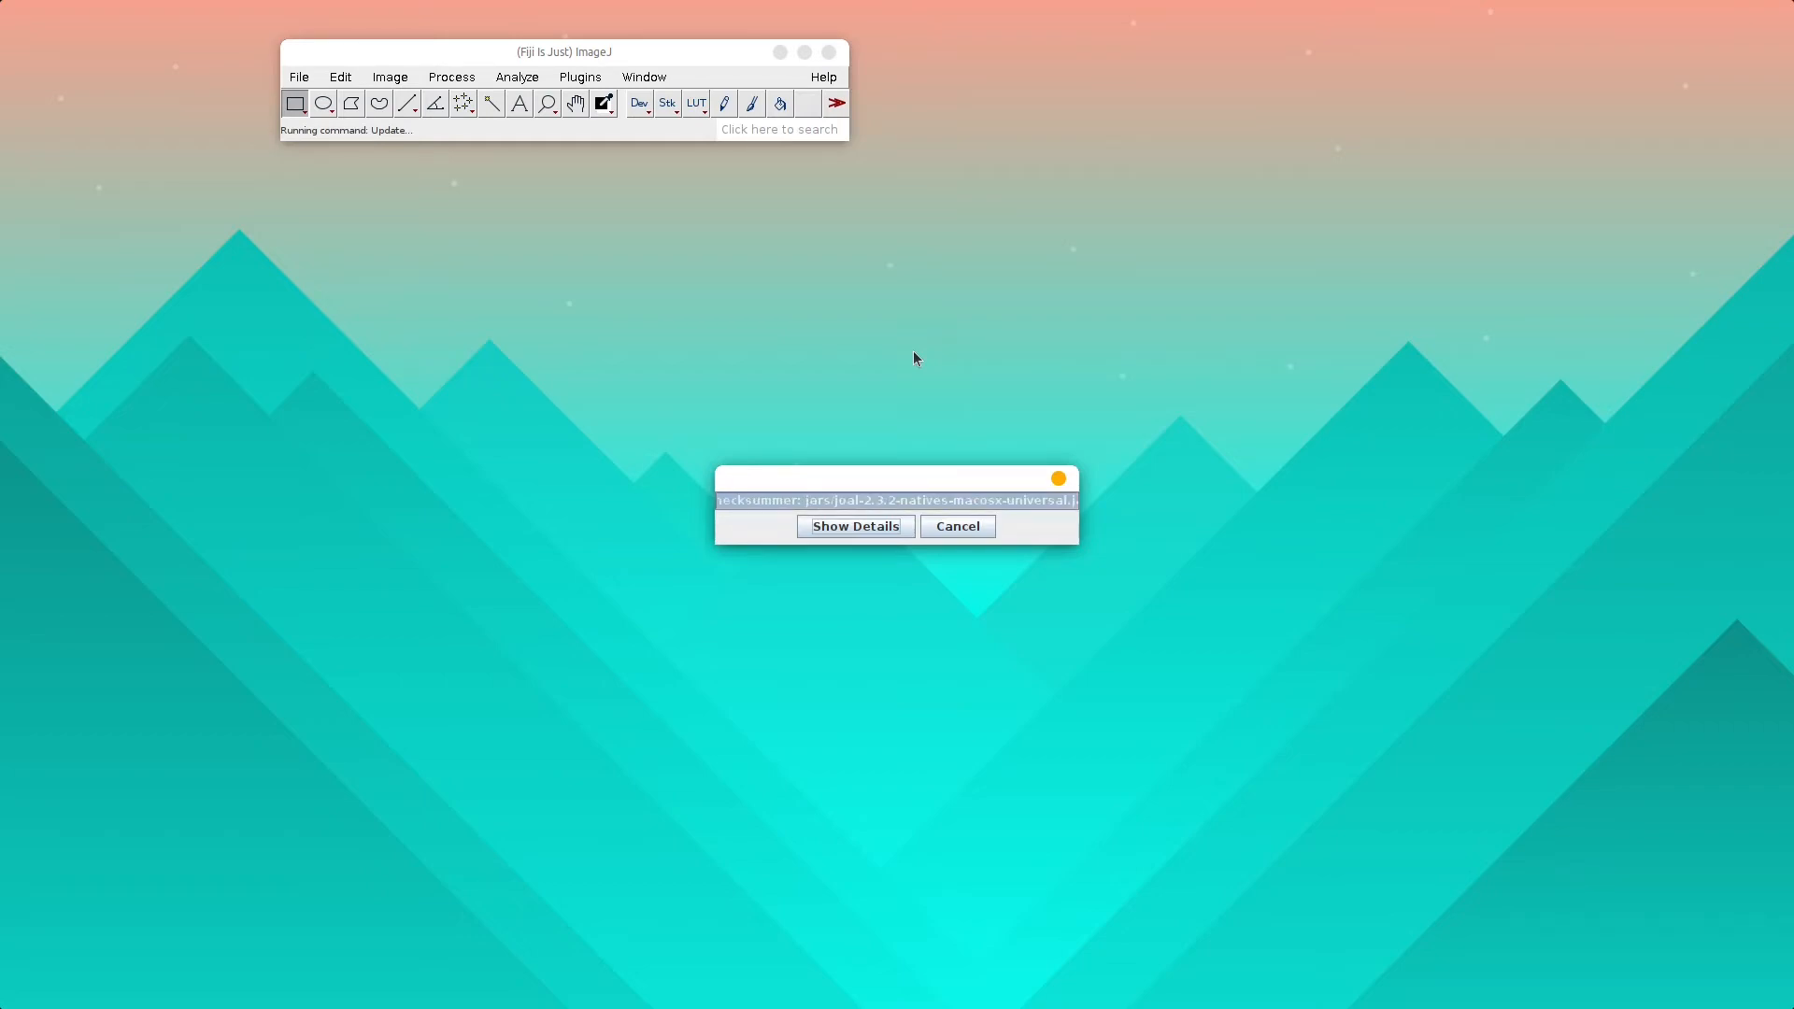
{"action": "left_click", "coordinate": [886, 534]}
{"action": "left_click", "coordinate": [641, 738]}
{"action": "scroll", "coordinate": [727, 553], "scroll_direction": "down", "scroll_amount": 20}
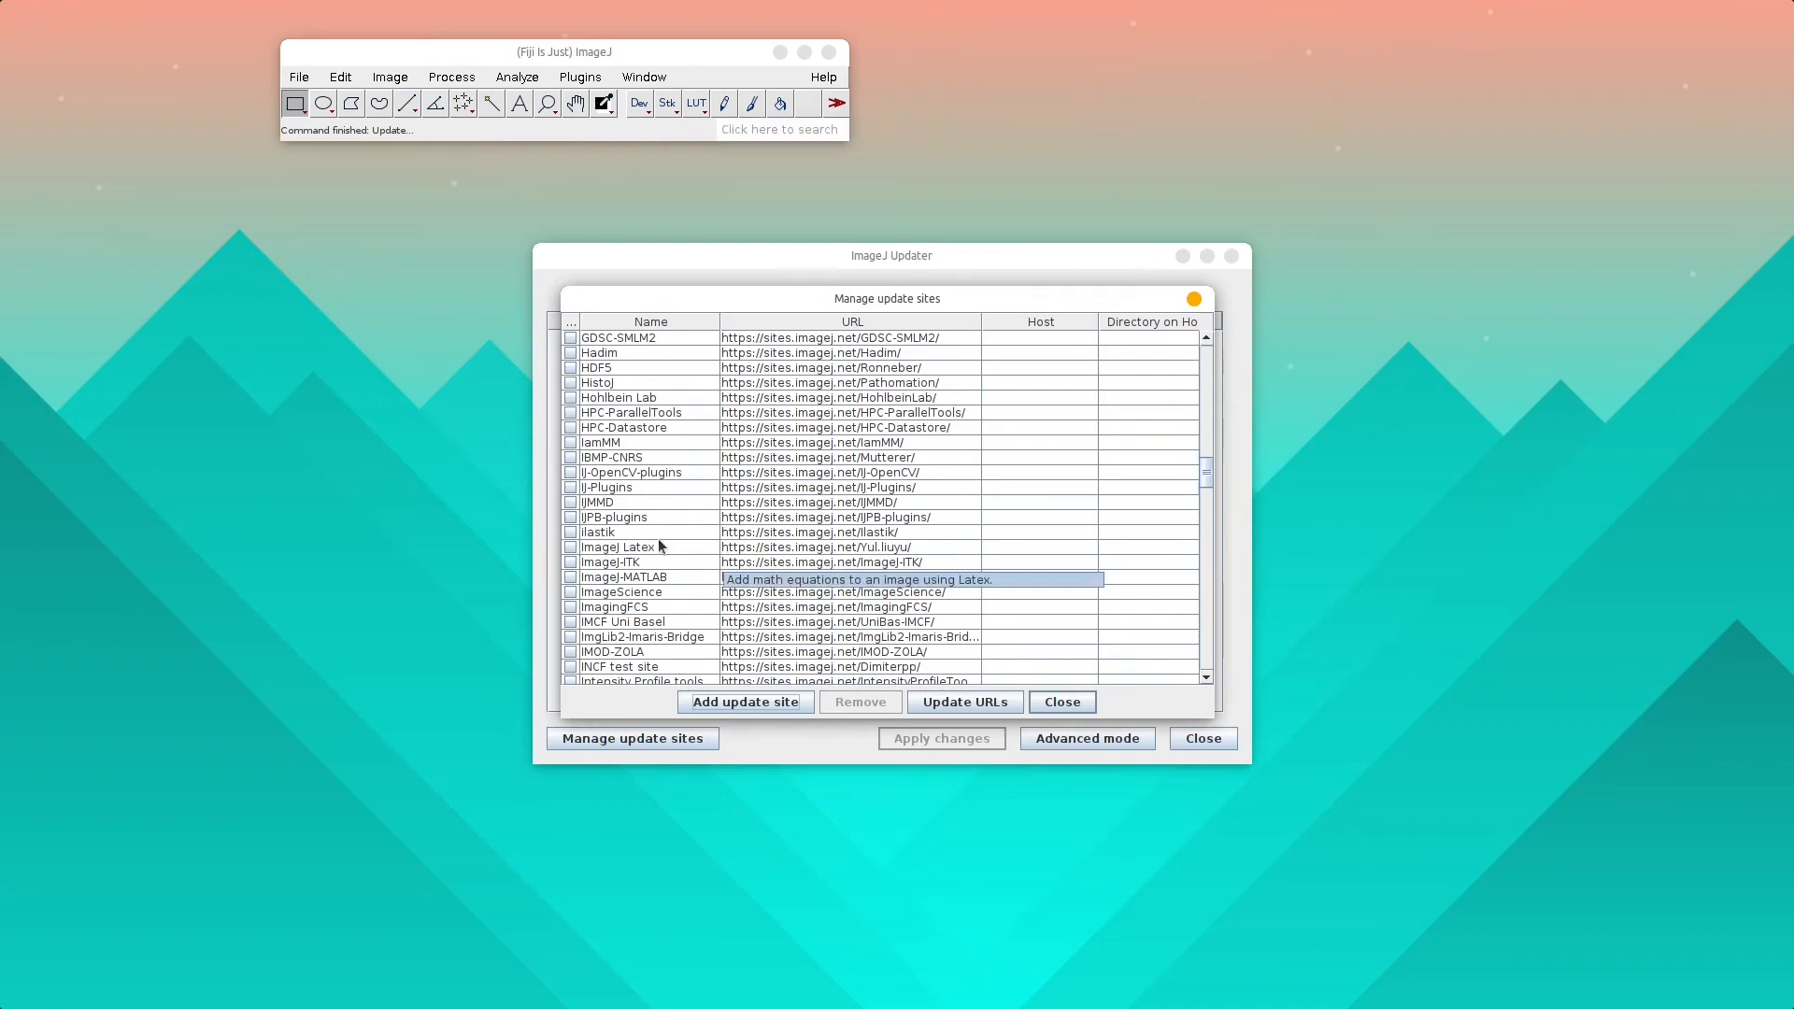
{"action": "left_click", "coordinate": [571, 519]}
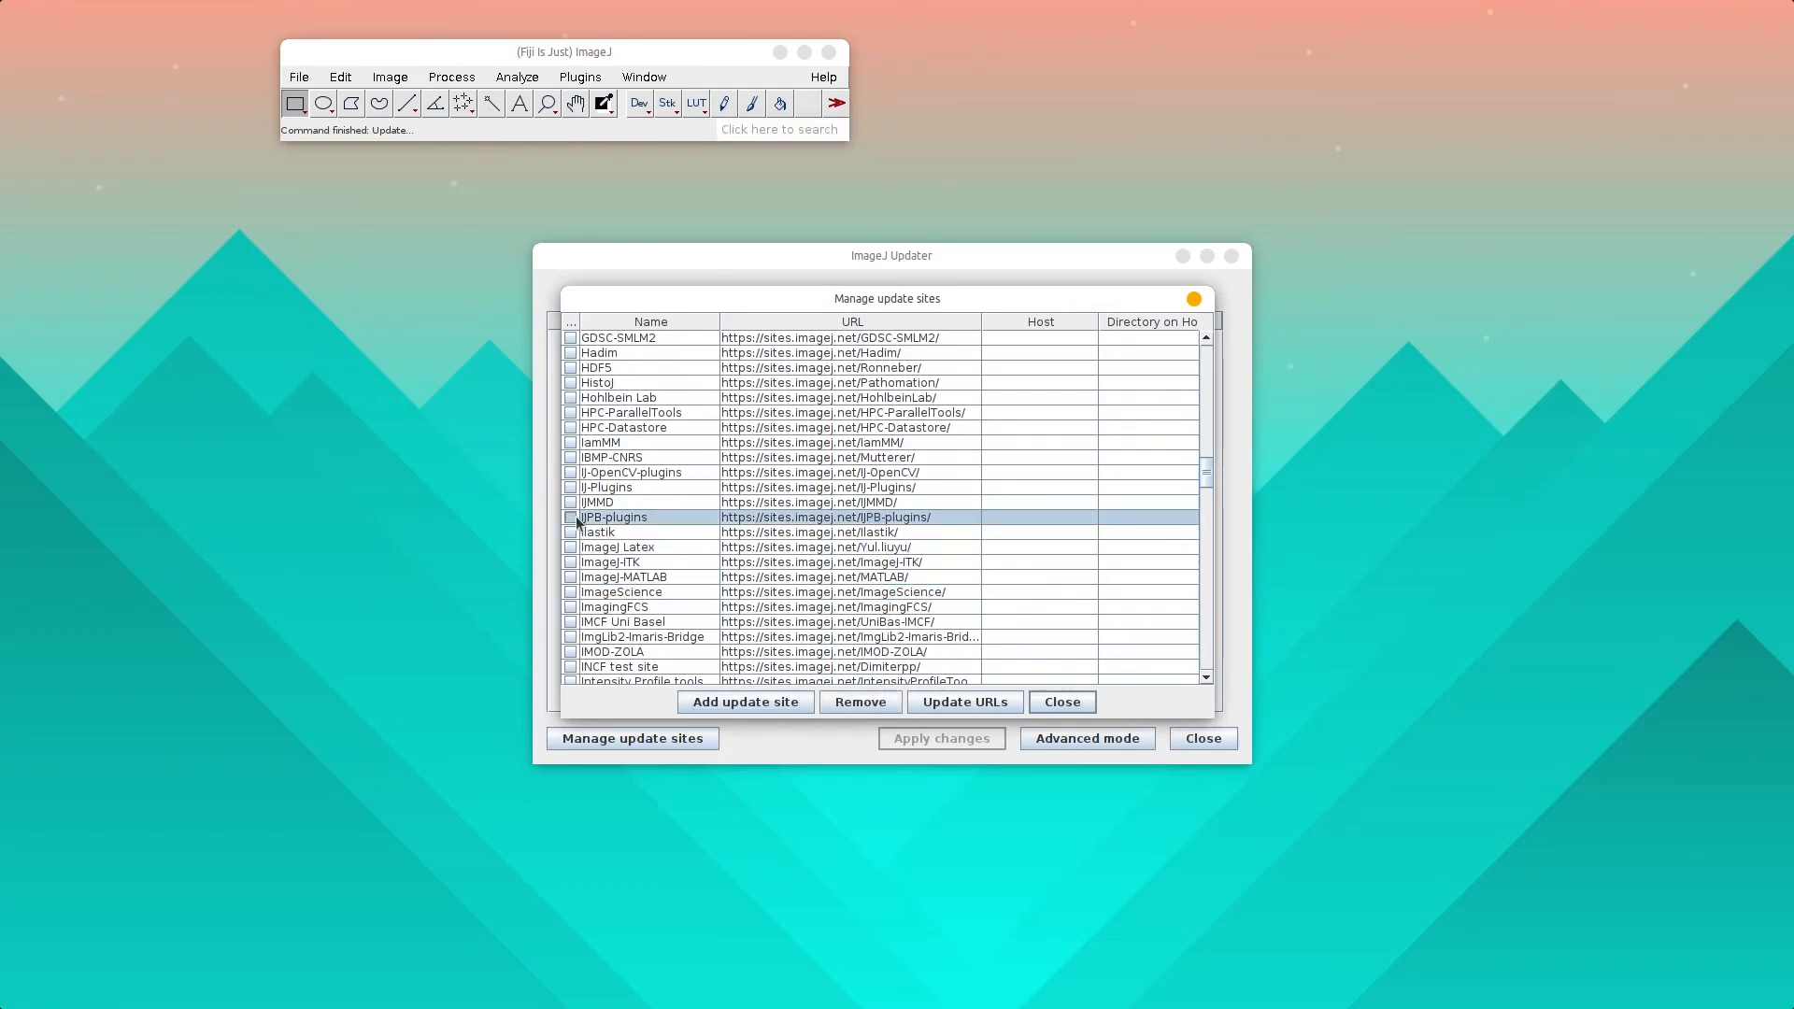
{"action": "left_click", "coordinate": [1062, 704]}
{"action": "left_click", "coordinate": [967, 744]}
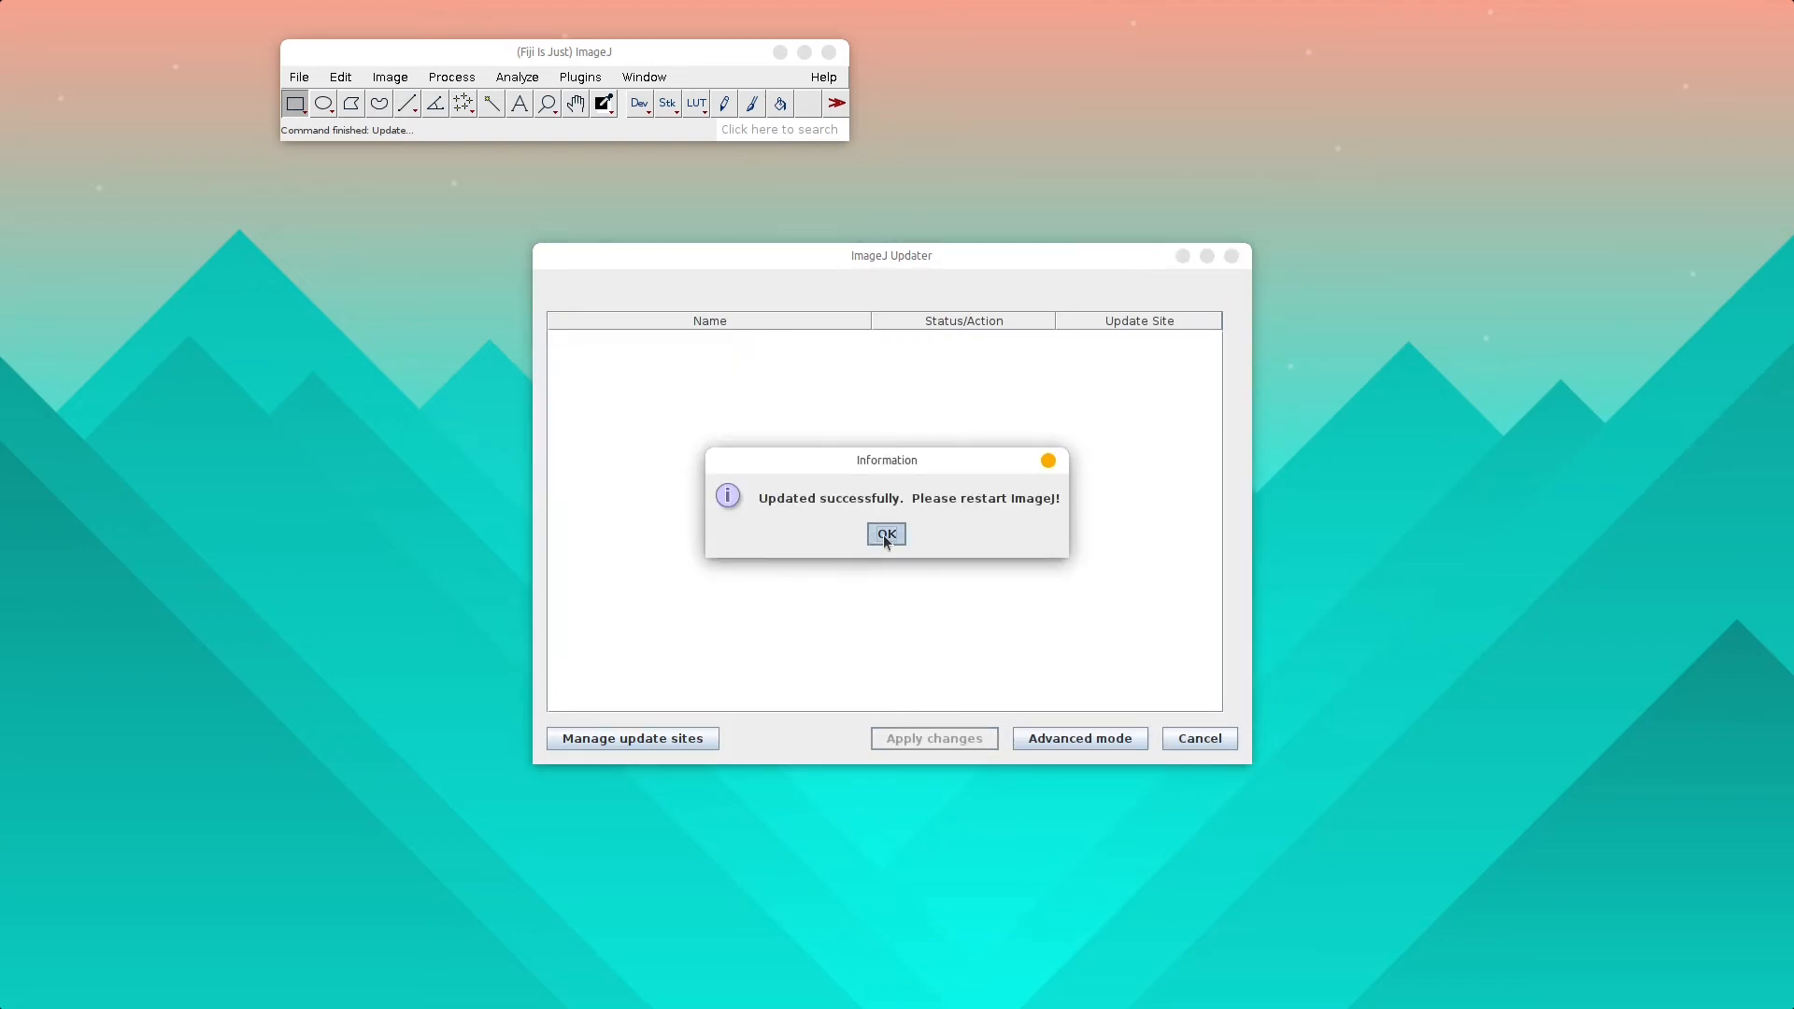
{"action": "left_click", "coordinate": [882, 536]}
Restart Fiji from ImageJ-linux64 in the Fiji.app folder and launch the ModularImageAnalysis (MIA) plugin.
{"action": "left_click", "coordinate": [828, 51]}
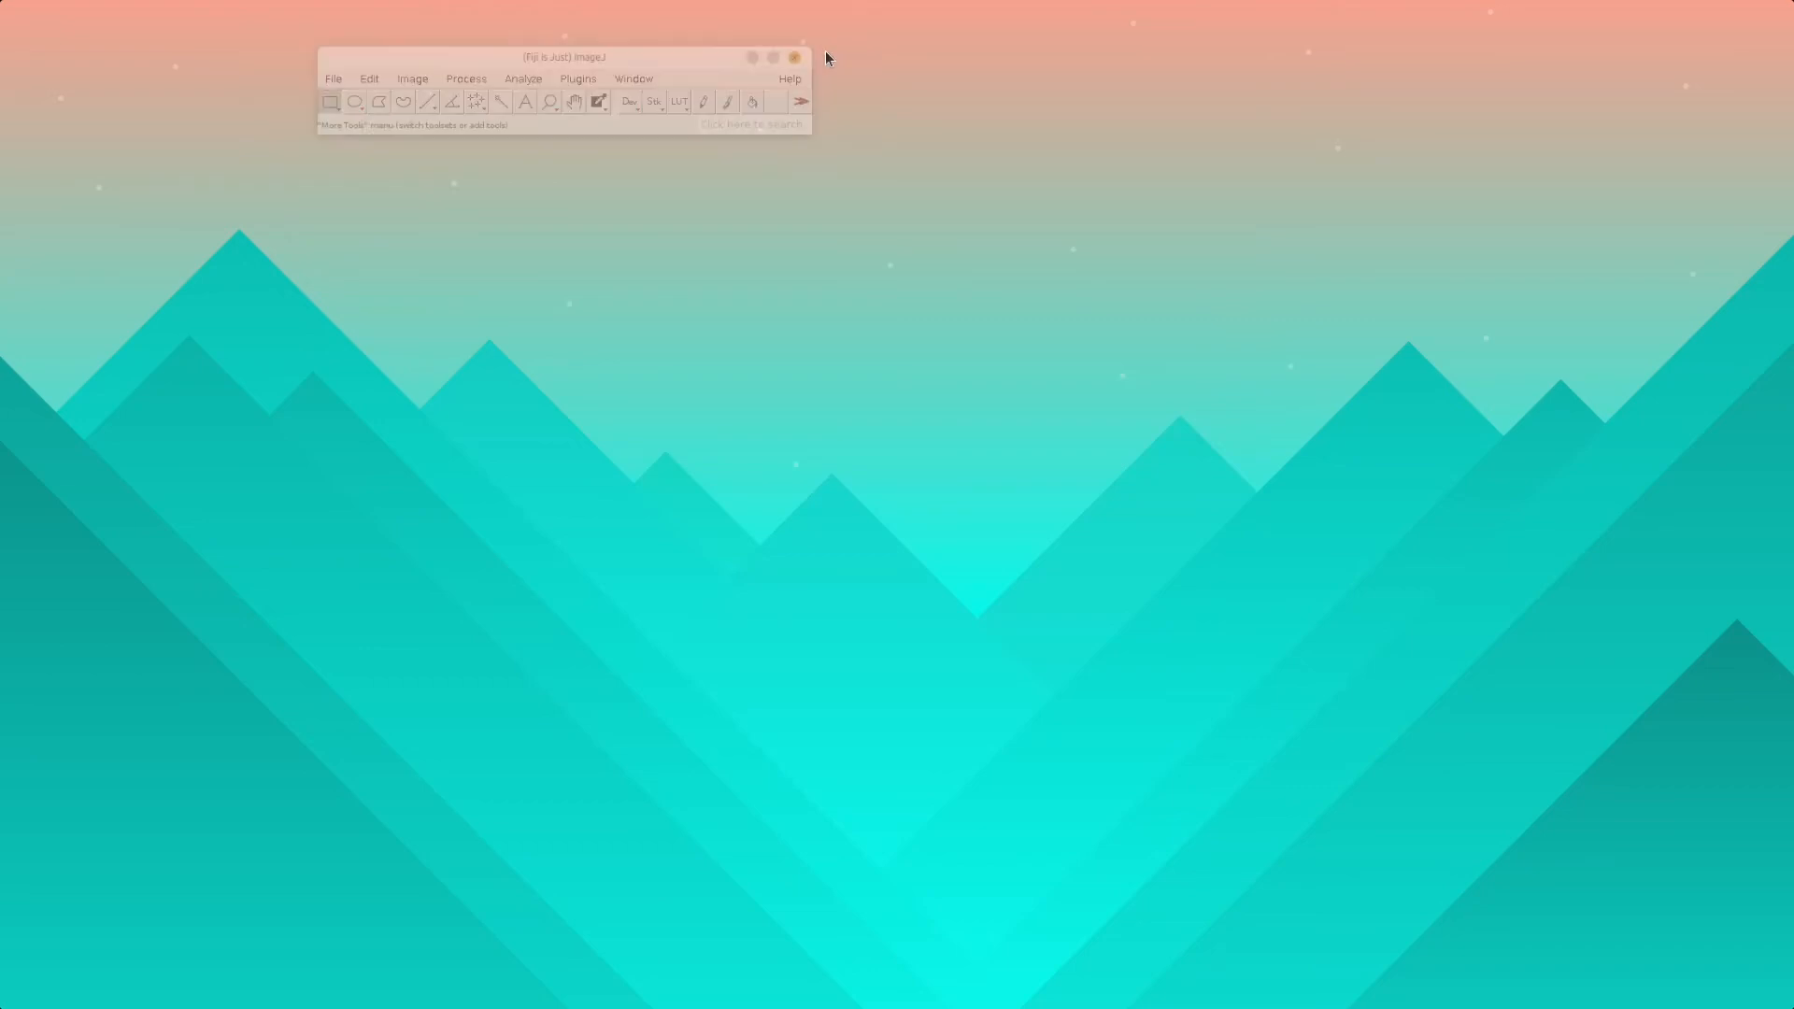
{"action": "left_click", "coordinate": [811, 977]}
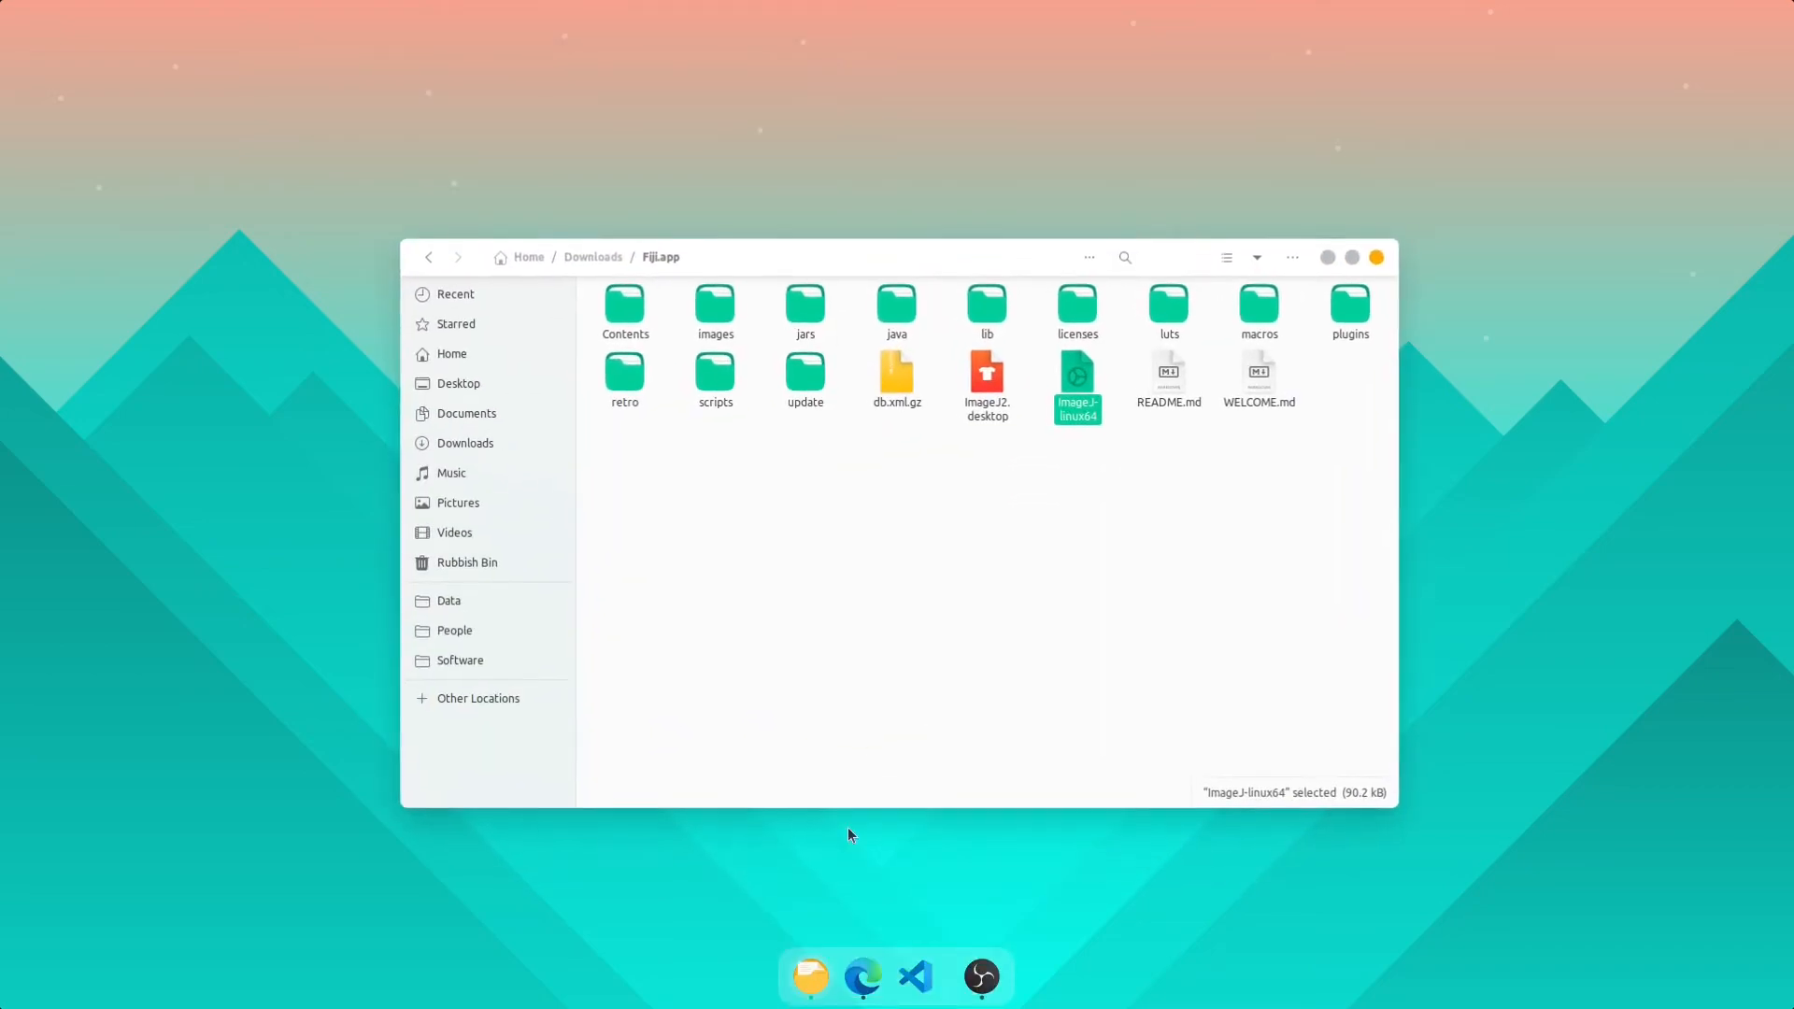
{"action": "double_click", "coordinate": [1064, 377]}
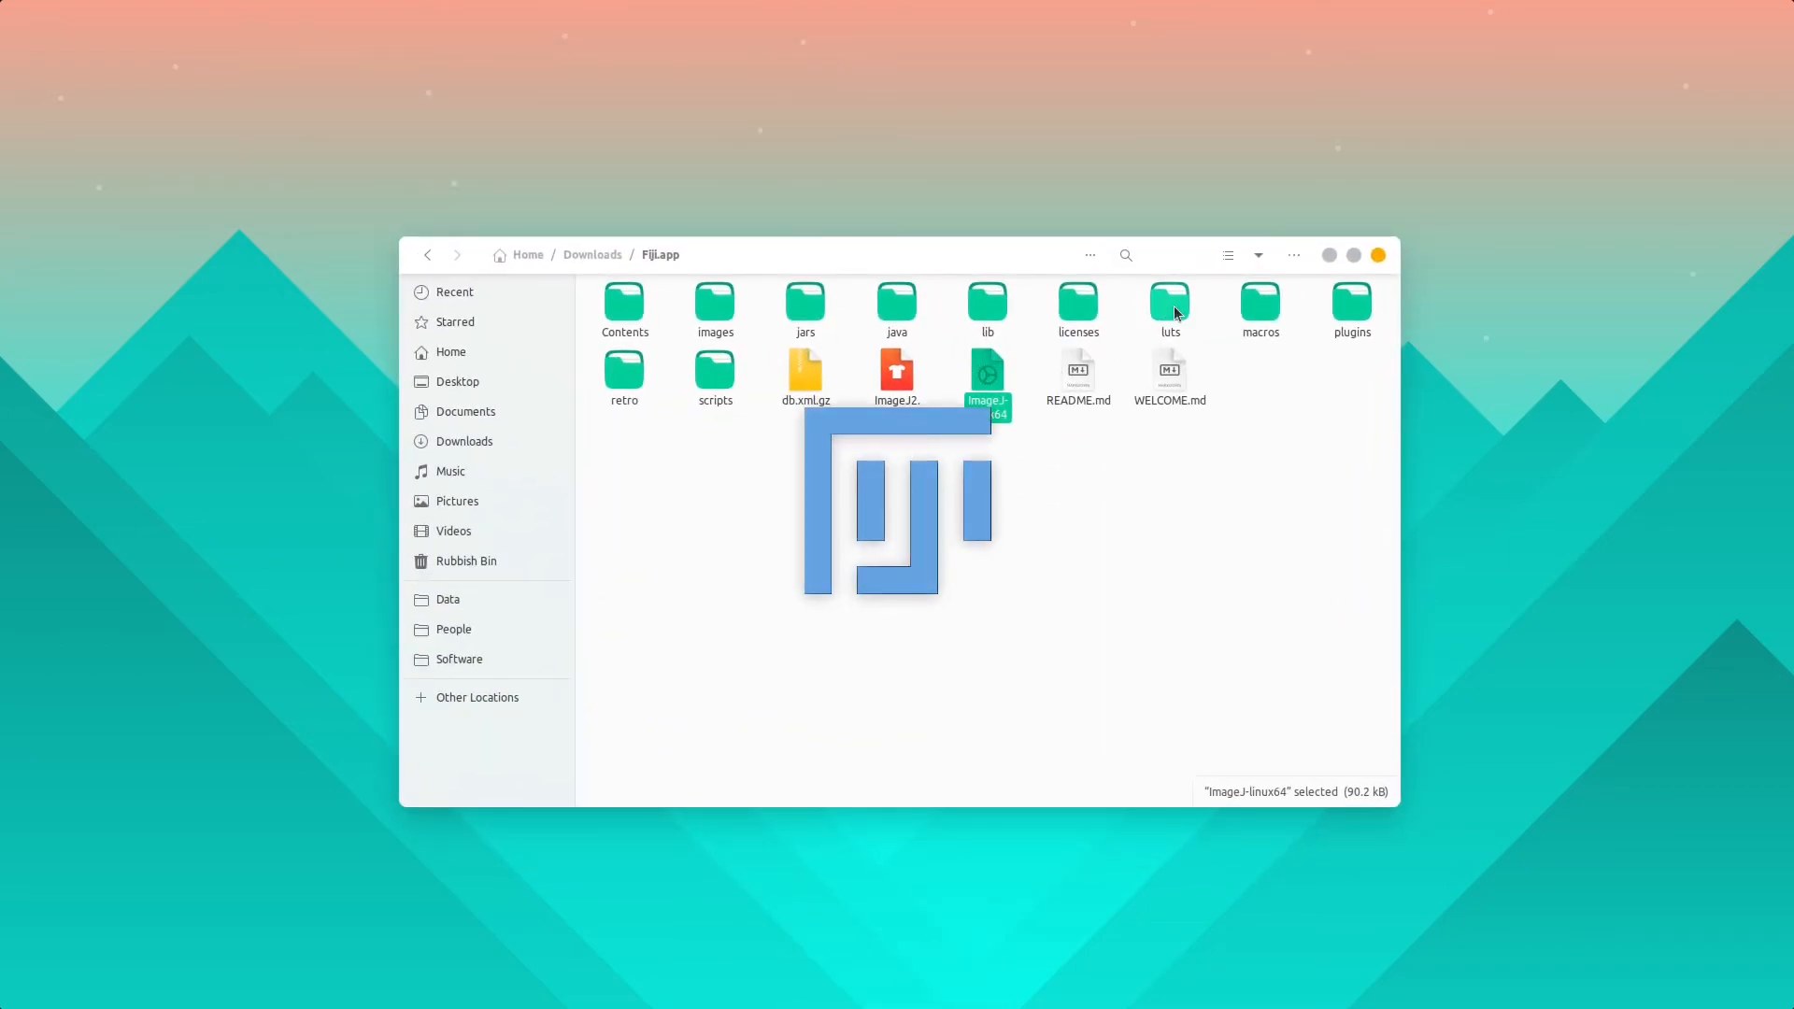
{"action": "left_click", "coordinate": [1330, 257]}
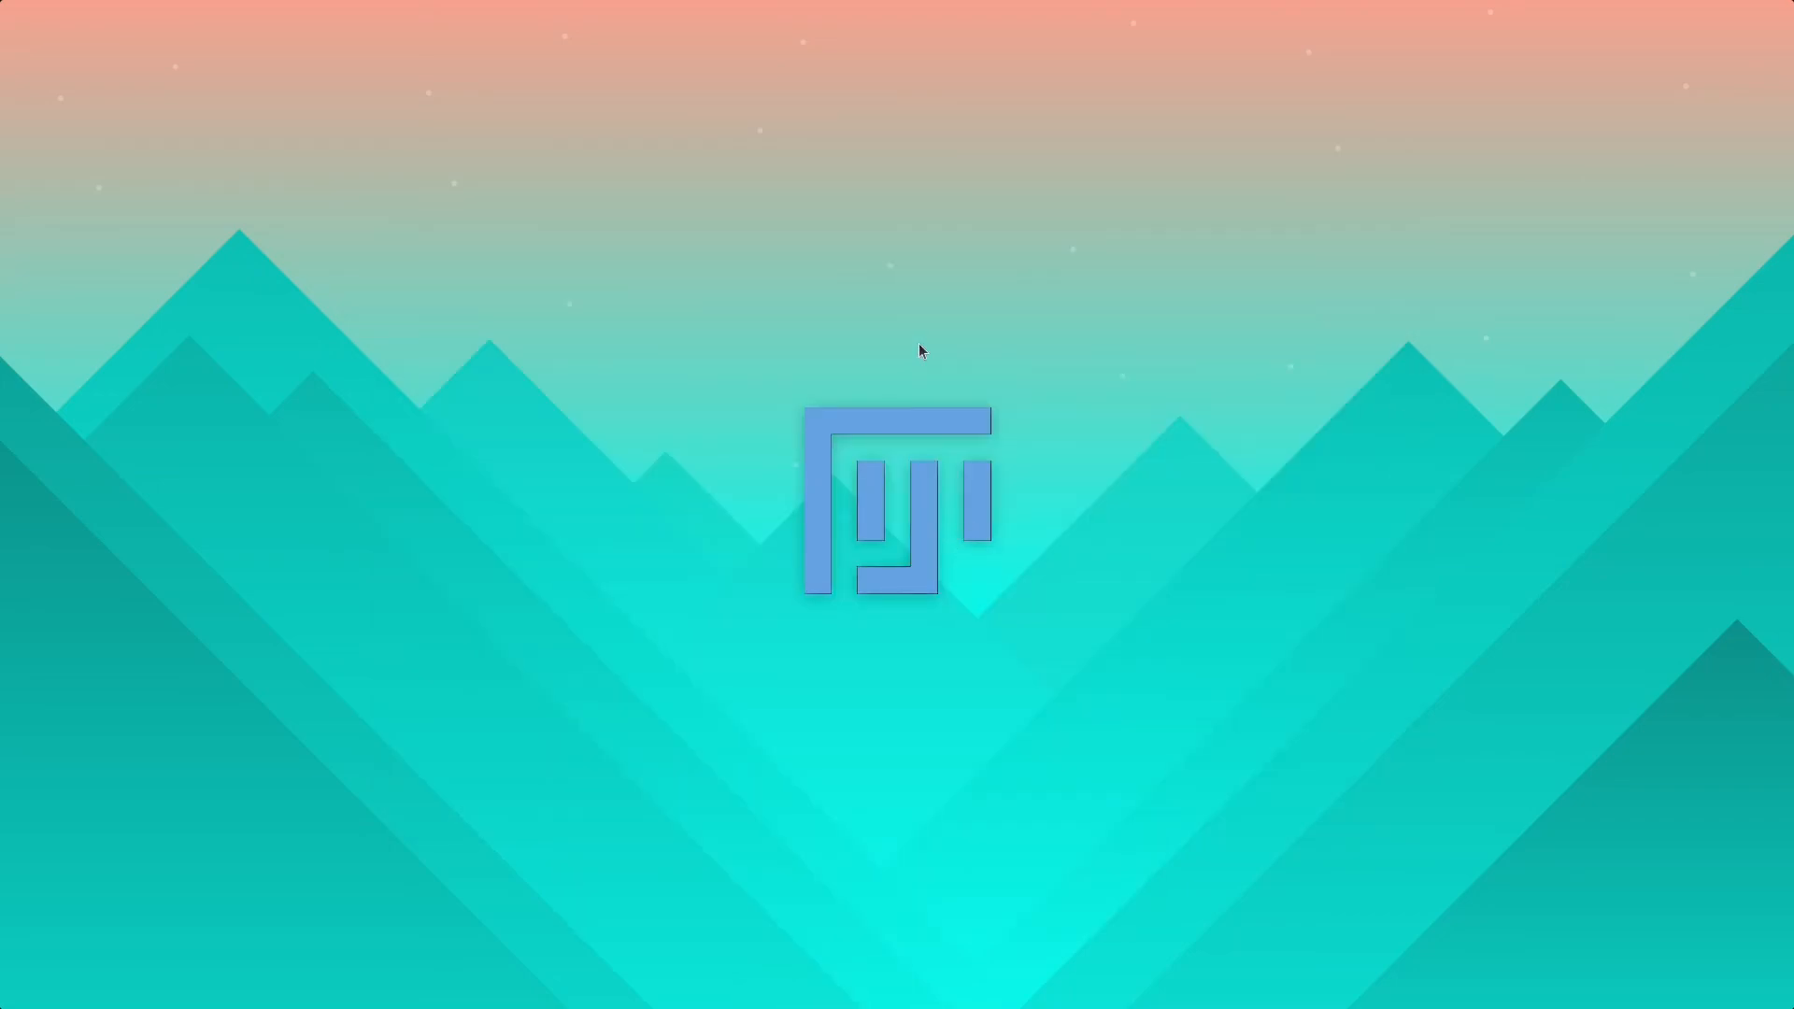
{"action": "left_click", "coordinate": [598, 78]}
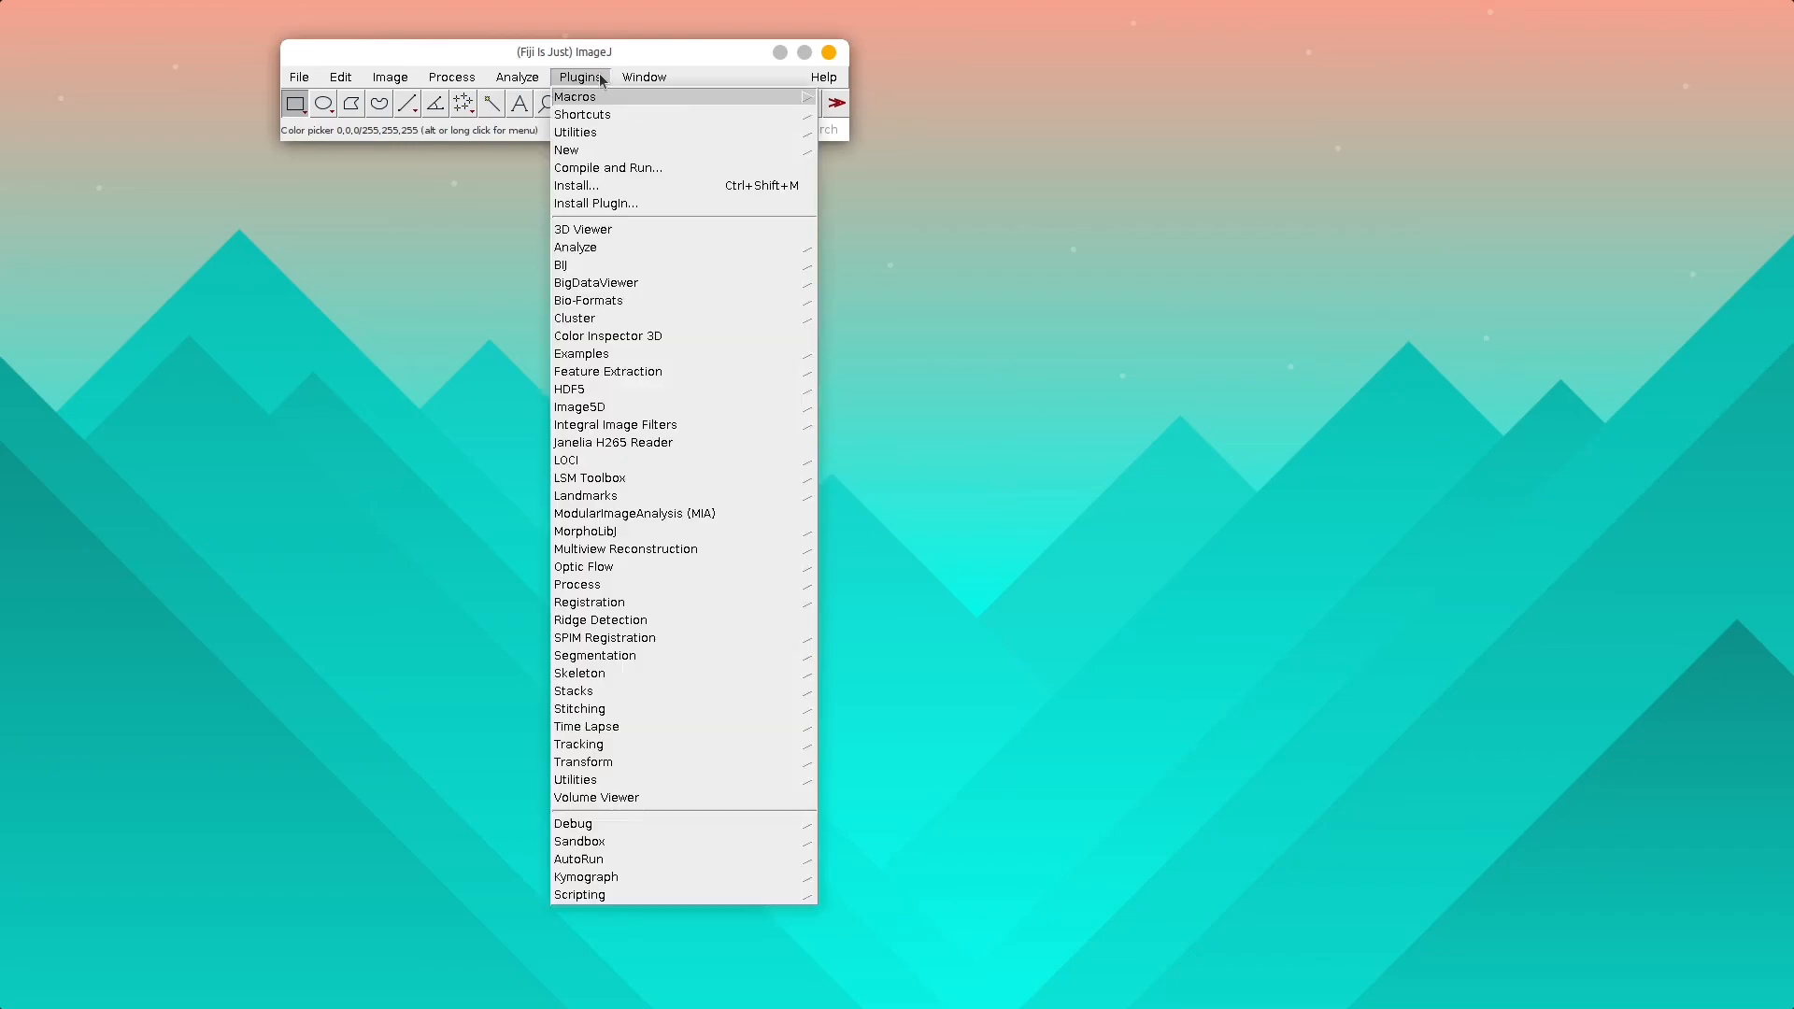
{"action": "left_click", "coordinate": [705, 518]}
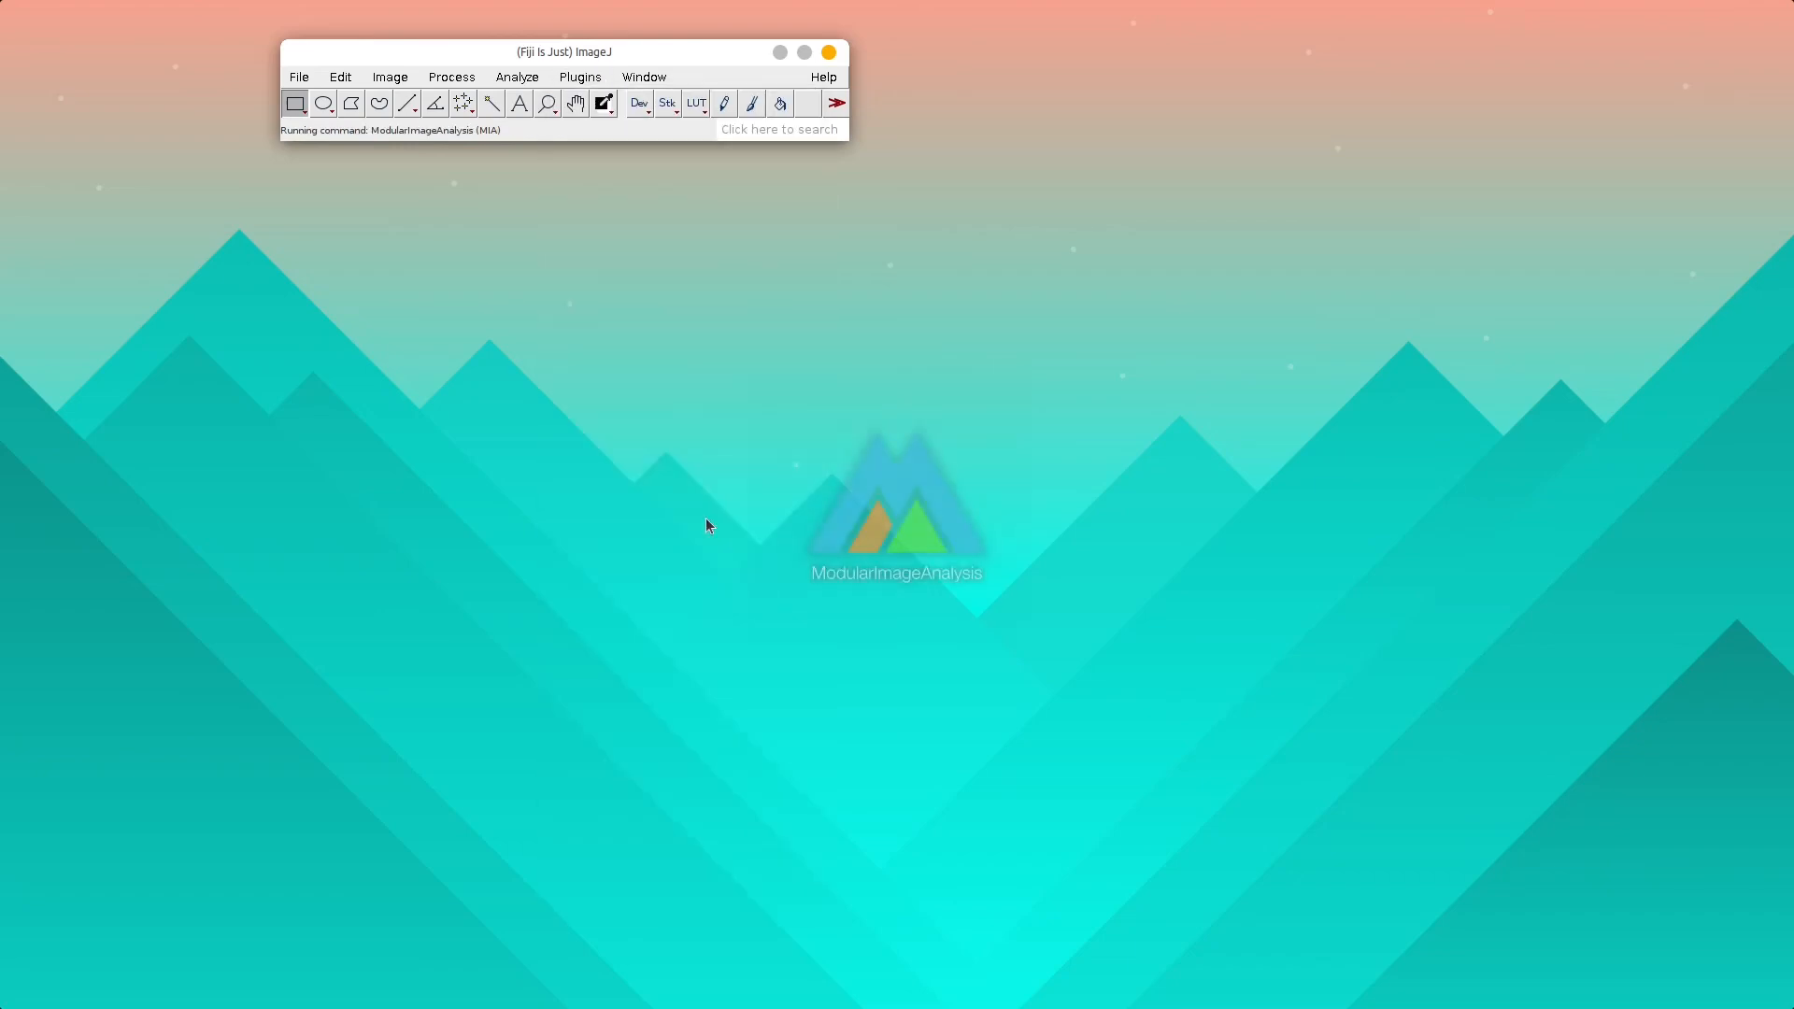